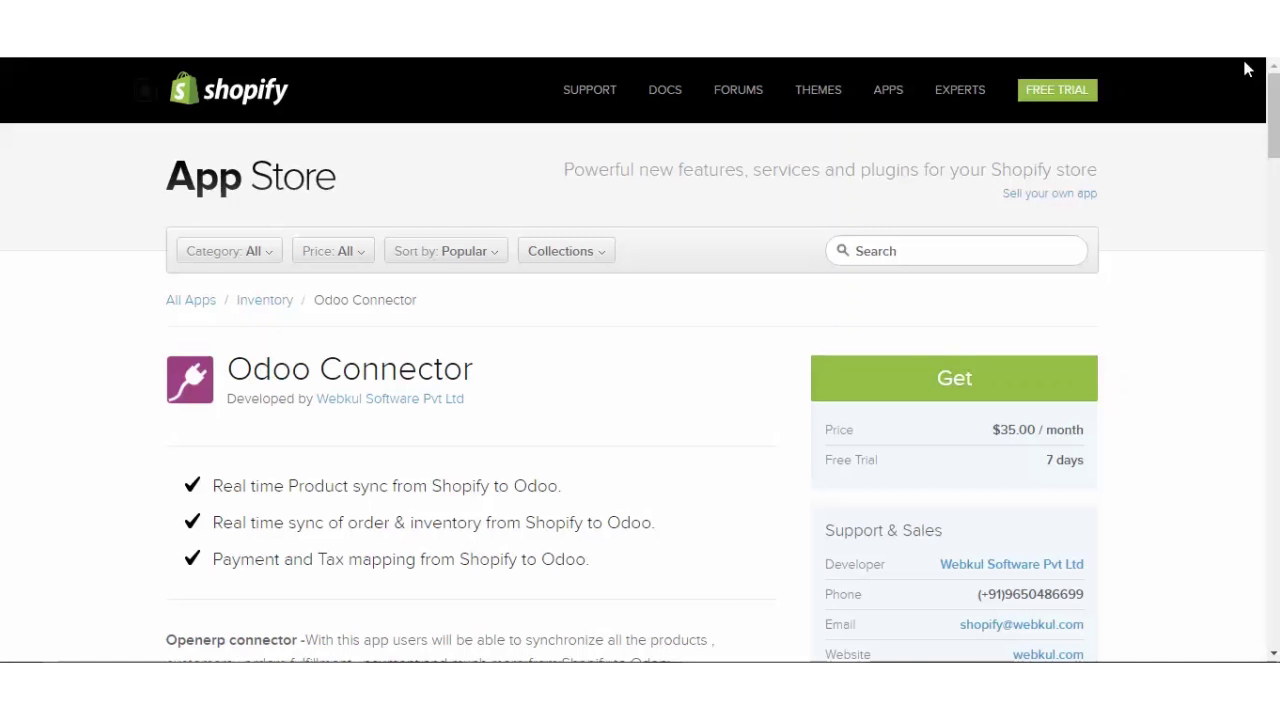
Step: Search the App Store for 'odoo' and get the Odoo Connector app for the store
scroll(1245, 68, "down", 1)
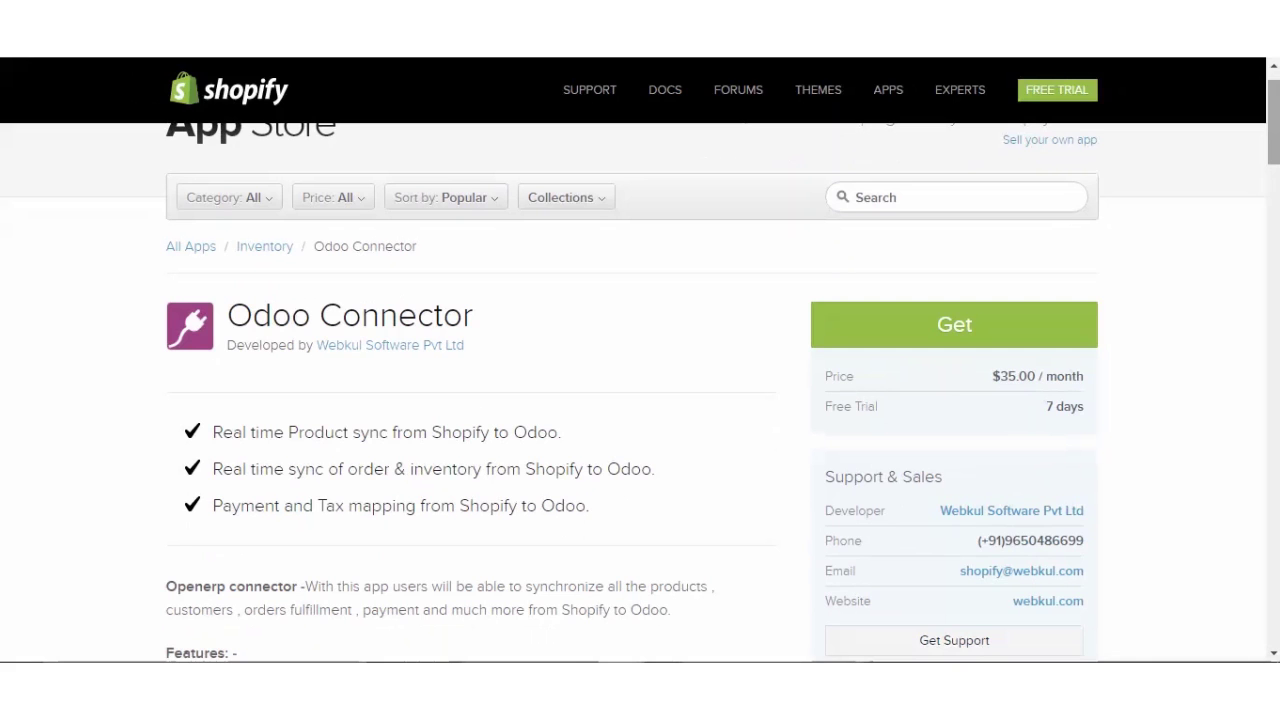
scroll(1010, 222, "up", 1)
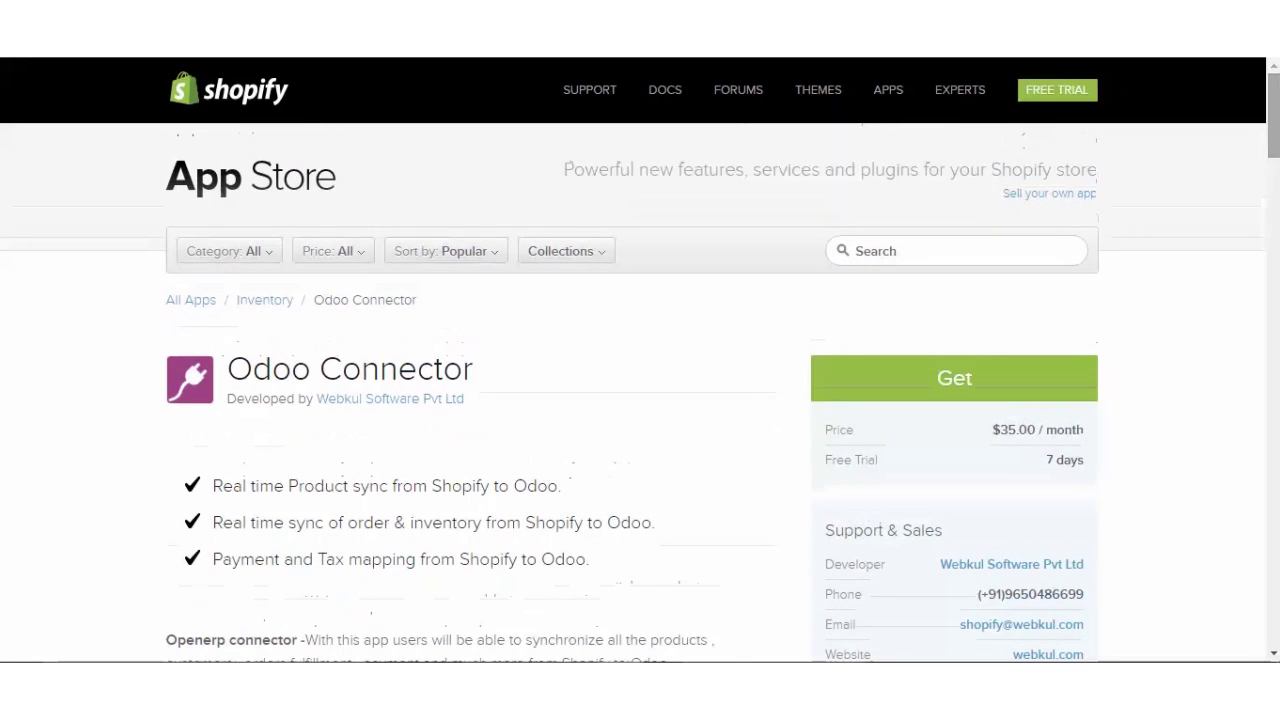
left_click(945, 259)
type("odoo")
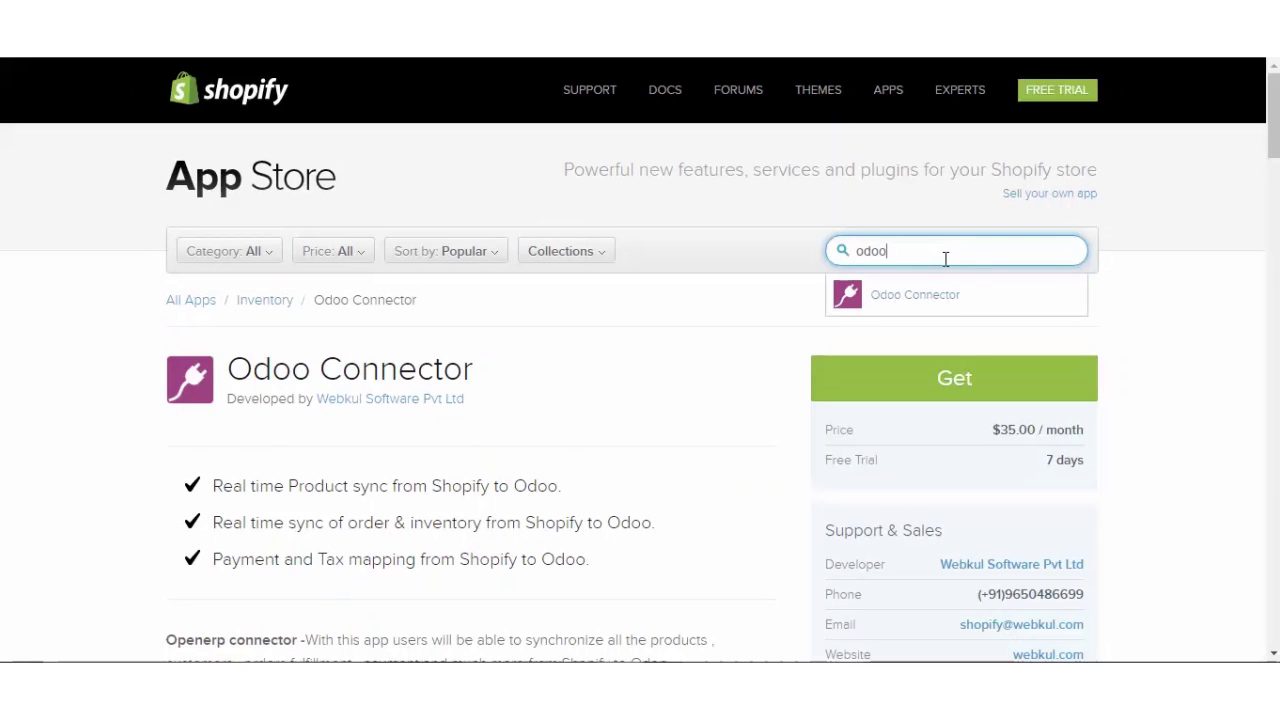
left_click(920, 312)
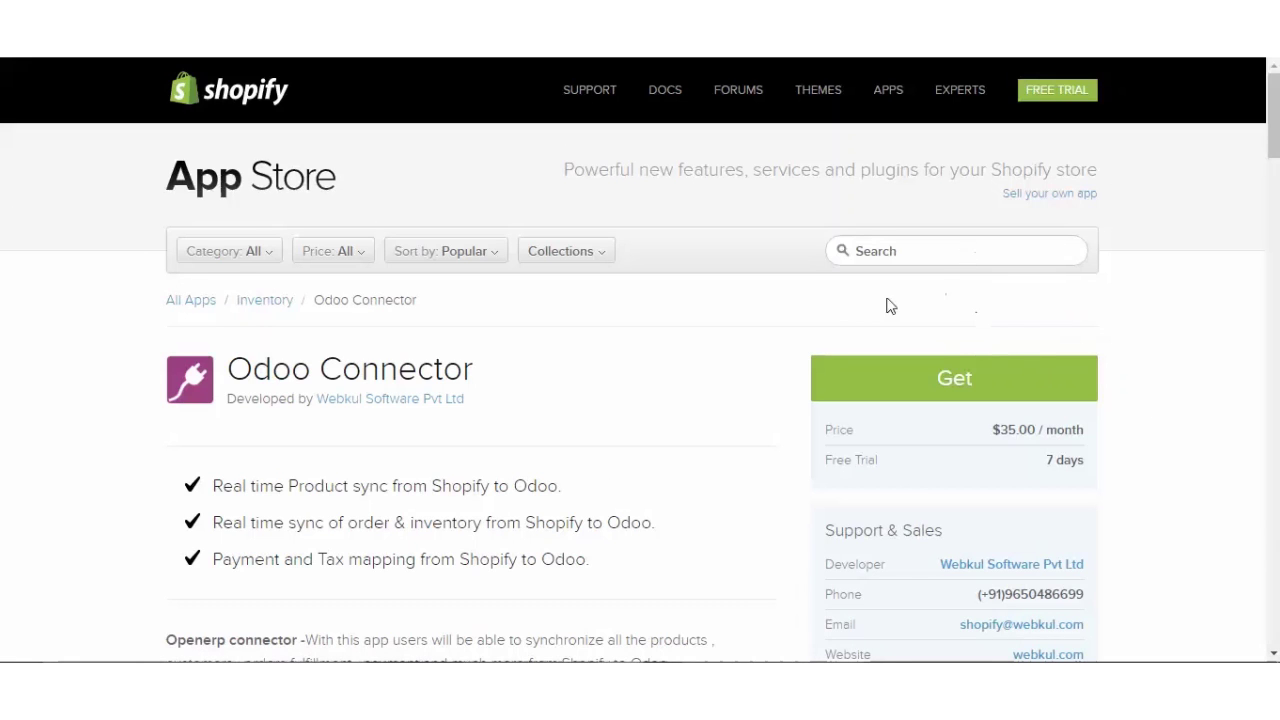
left_click(937, 387)
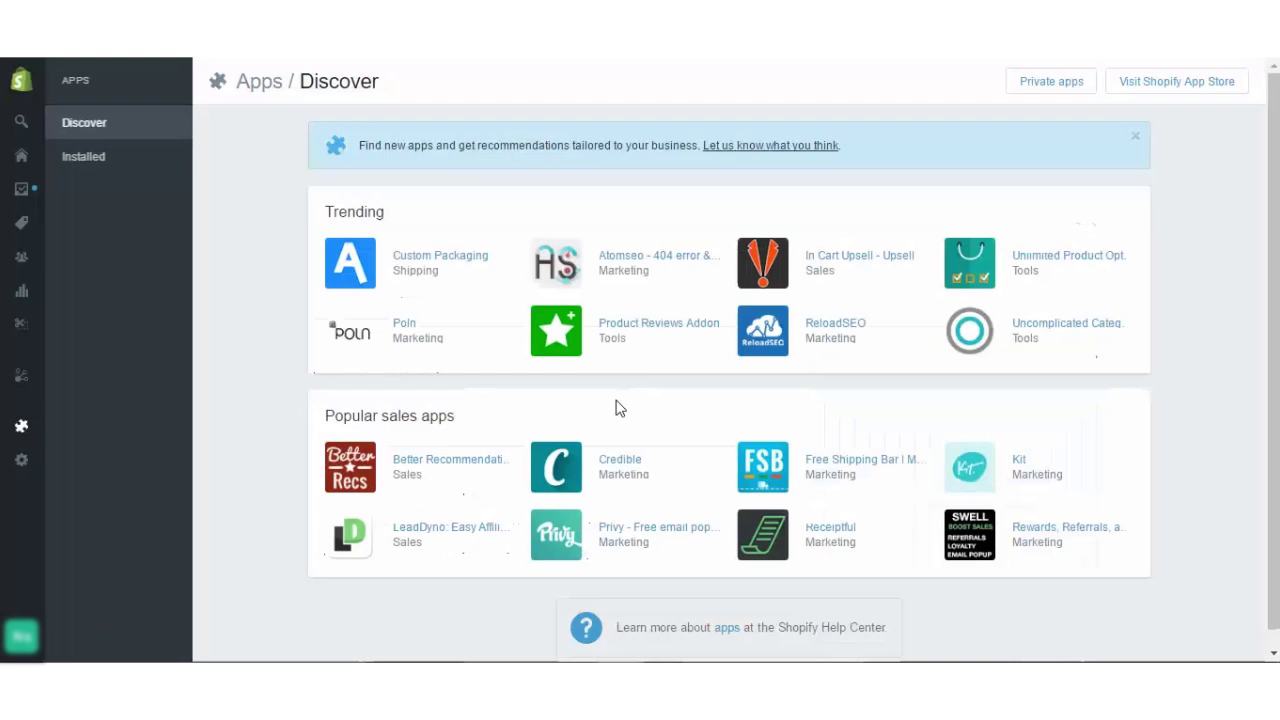
Step: Open the Odoo Connector app from the store's Installed apps list
left_click(126, 163)
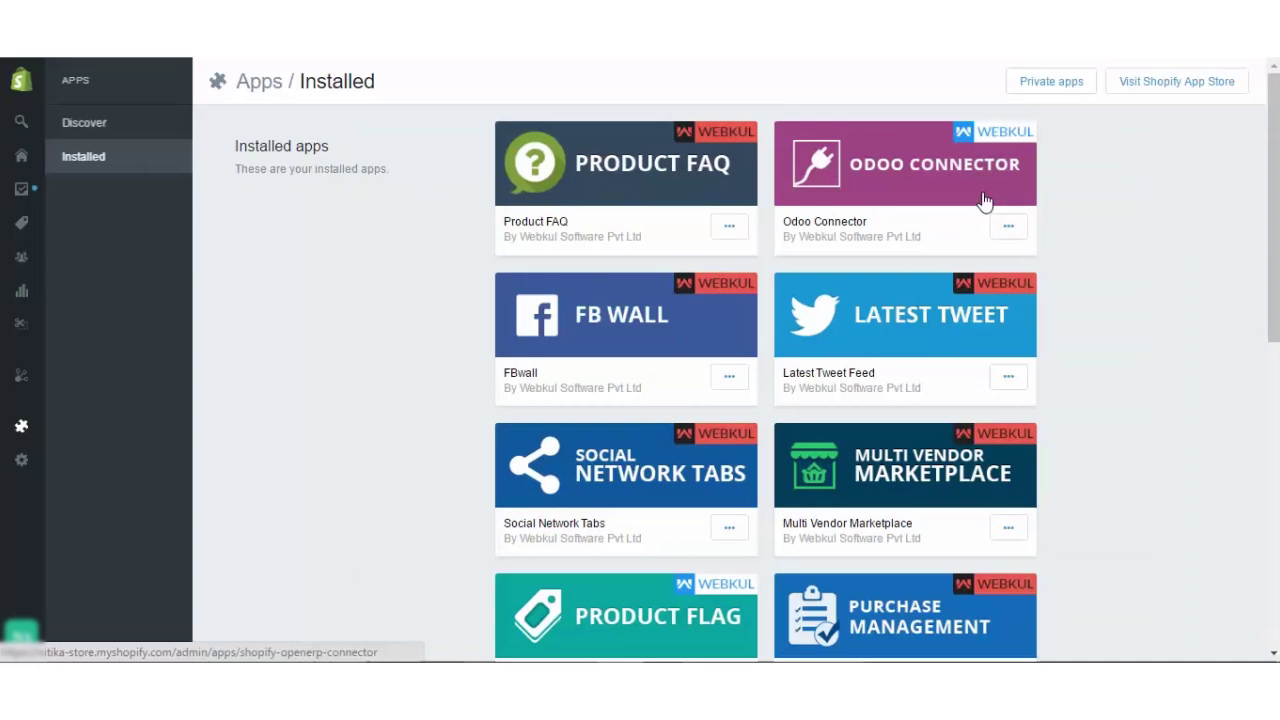
left_click(882, 191)
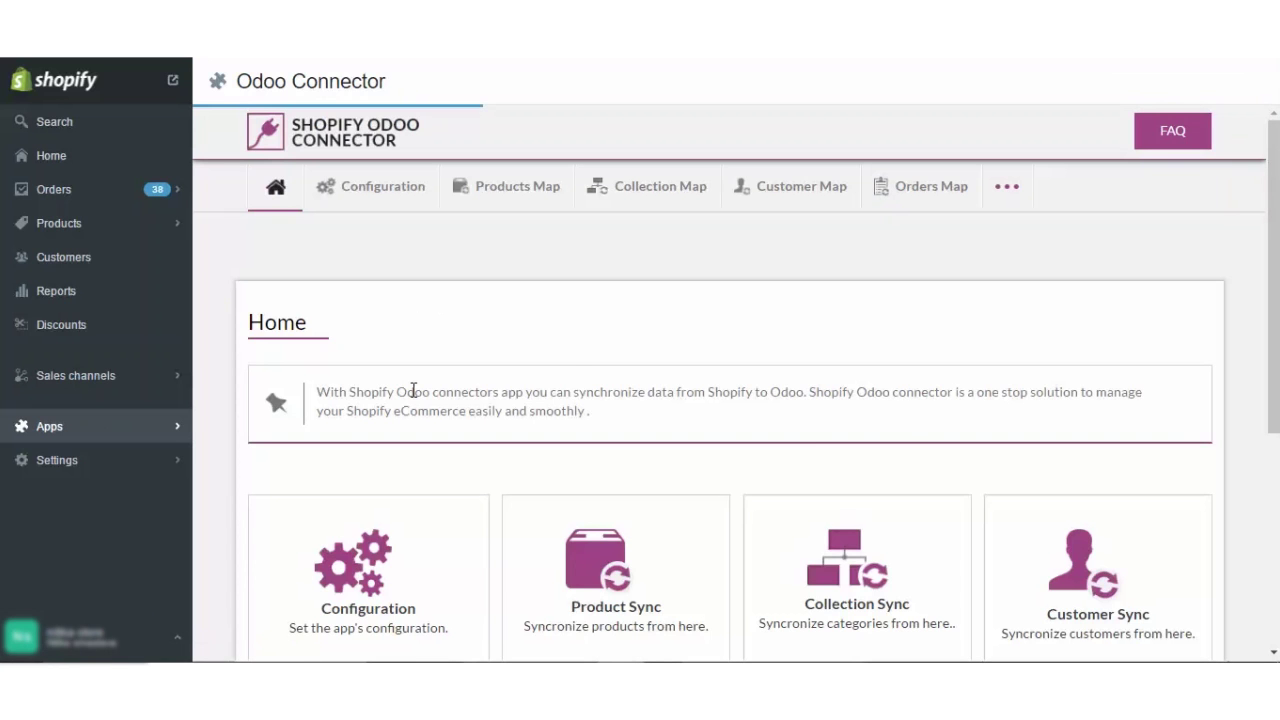
Step: Review the Home page sync cards, then go to the connector's Configuration page
scroll(912, 446, "down", 4)
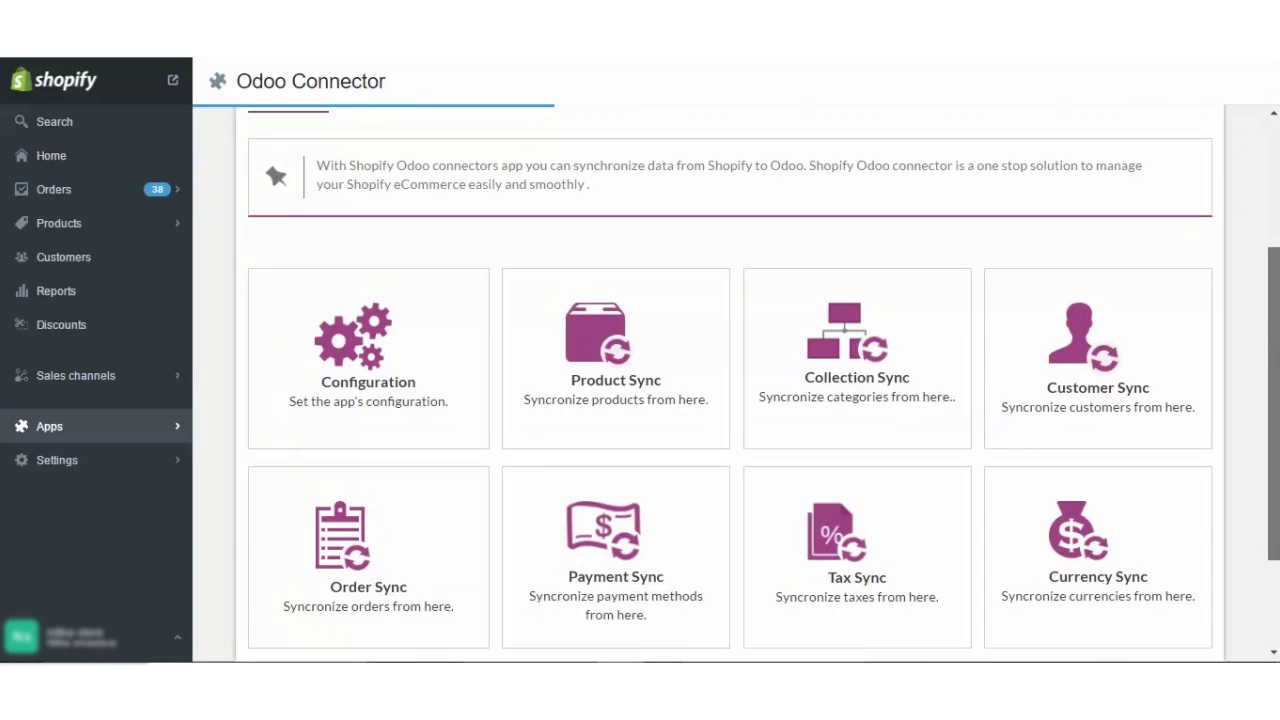
scroll(1214, 346, "up", 1)
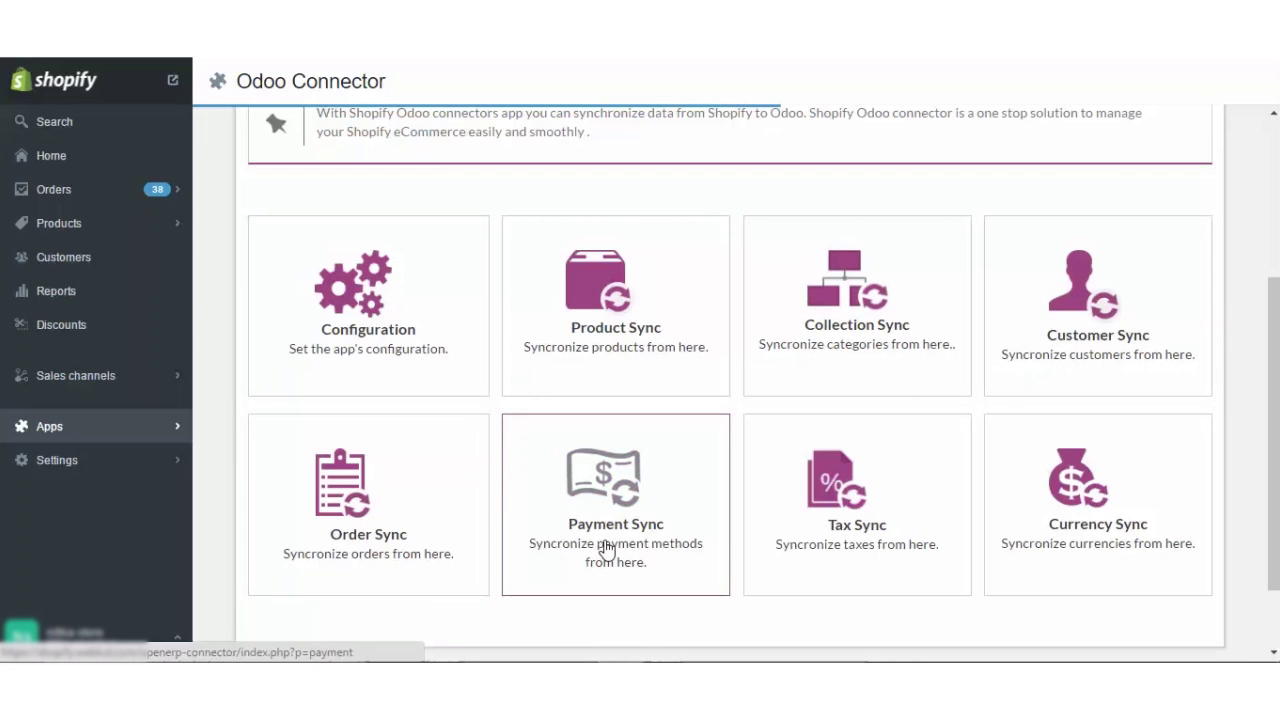
left_click(1058, 563)
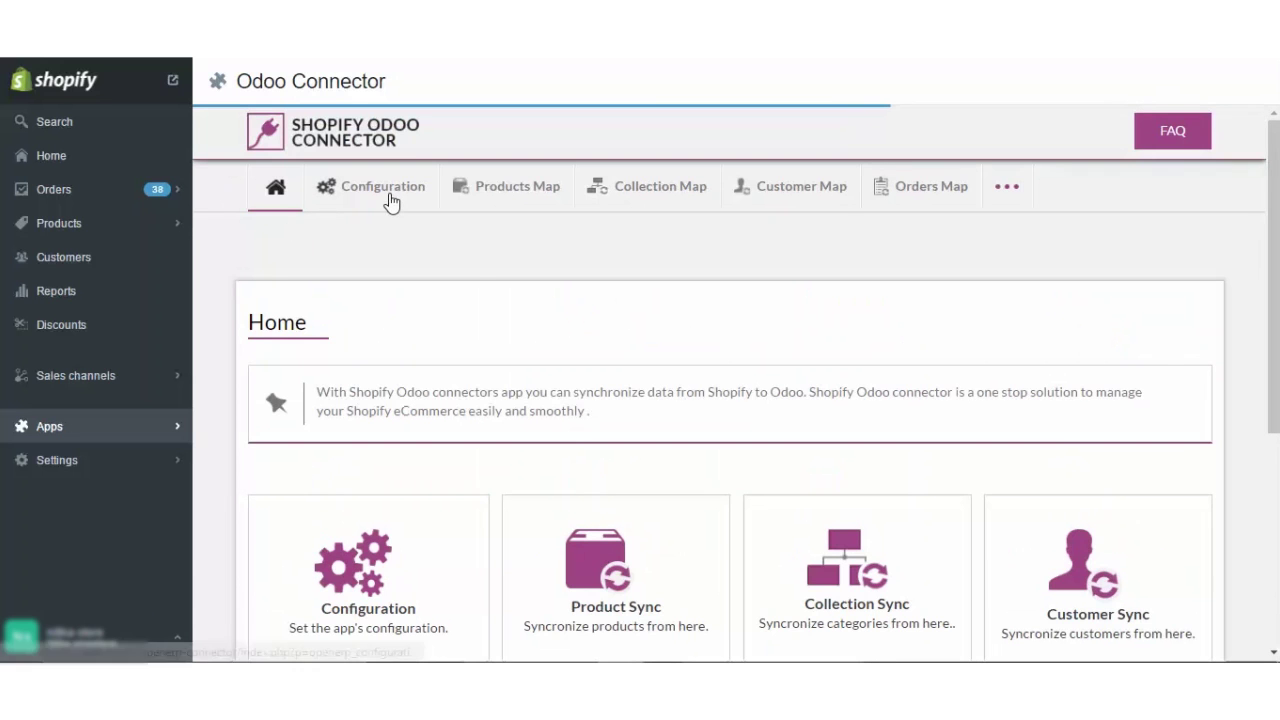
left_click(389, 193)
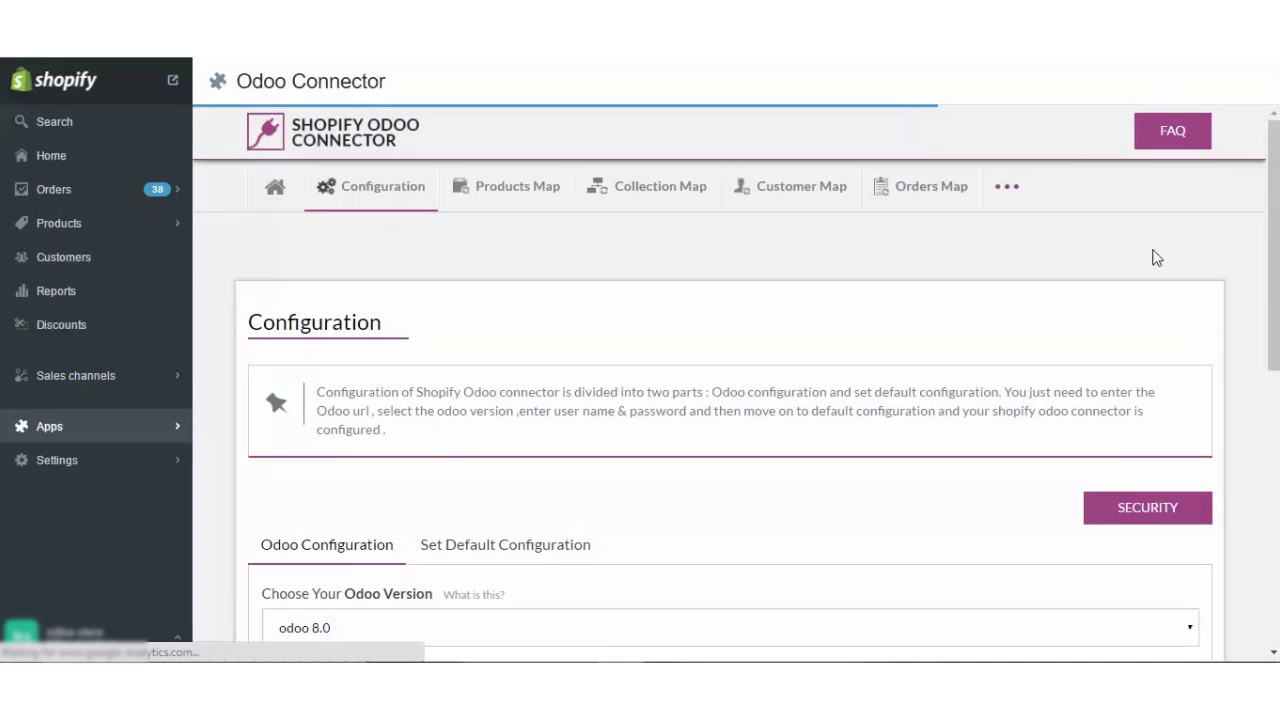
scroll(1272, 300, "down", 3)
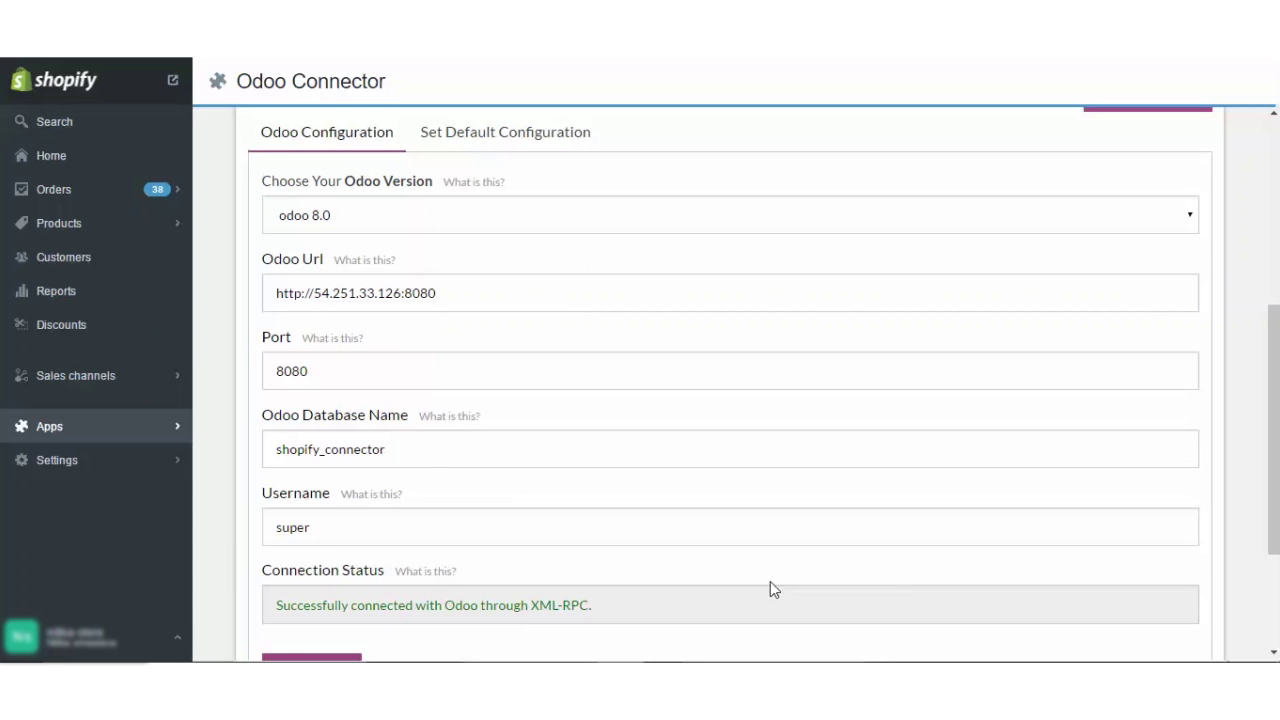
scroll(1276, 472, "down", 2)
scroll(646, 641, "up", 2)
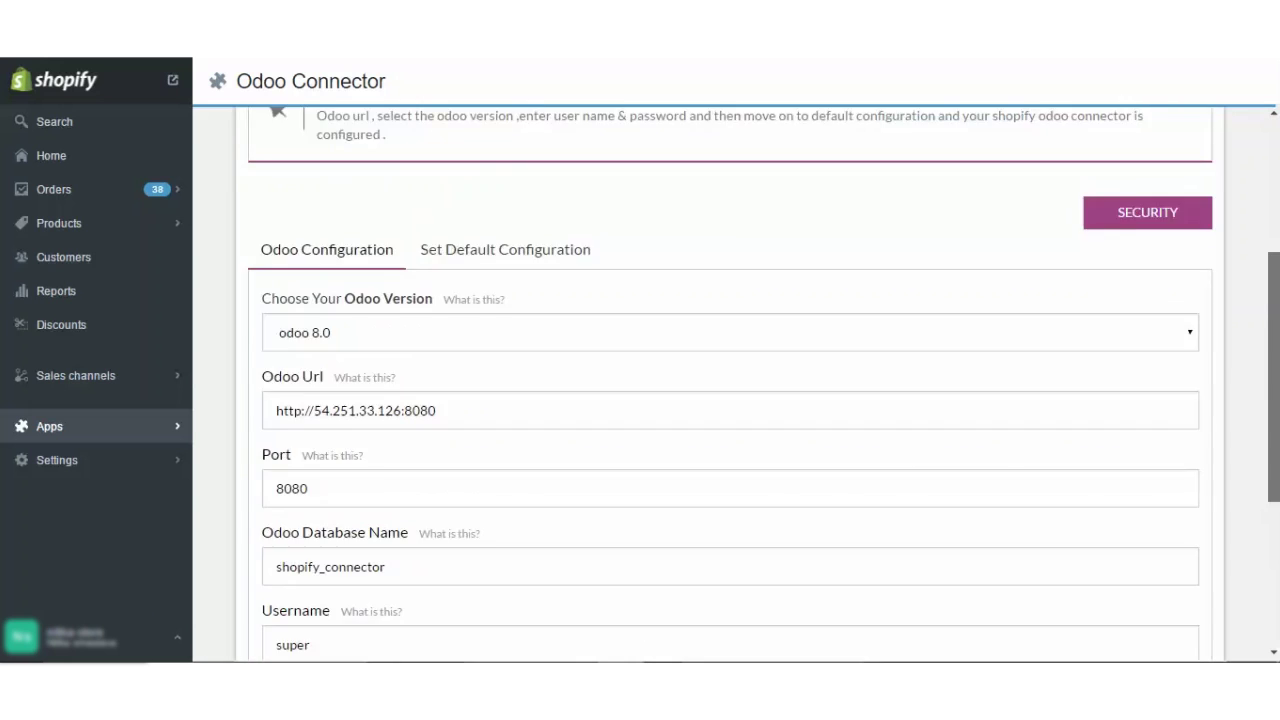
scroll(737, 384, "up", 5)
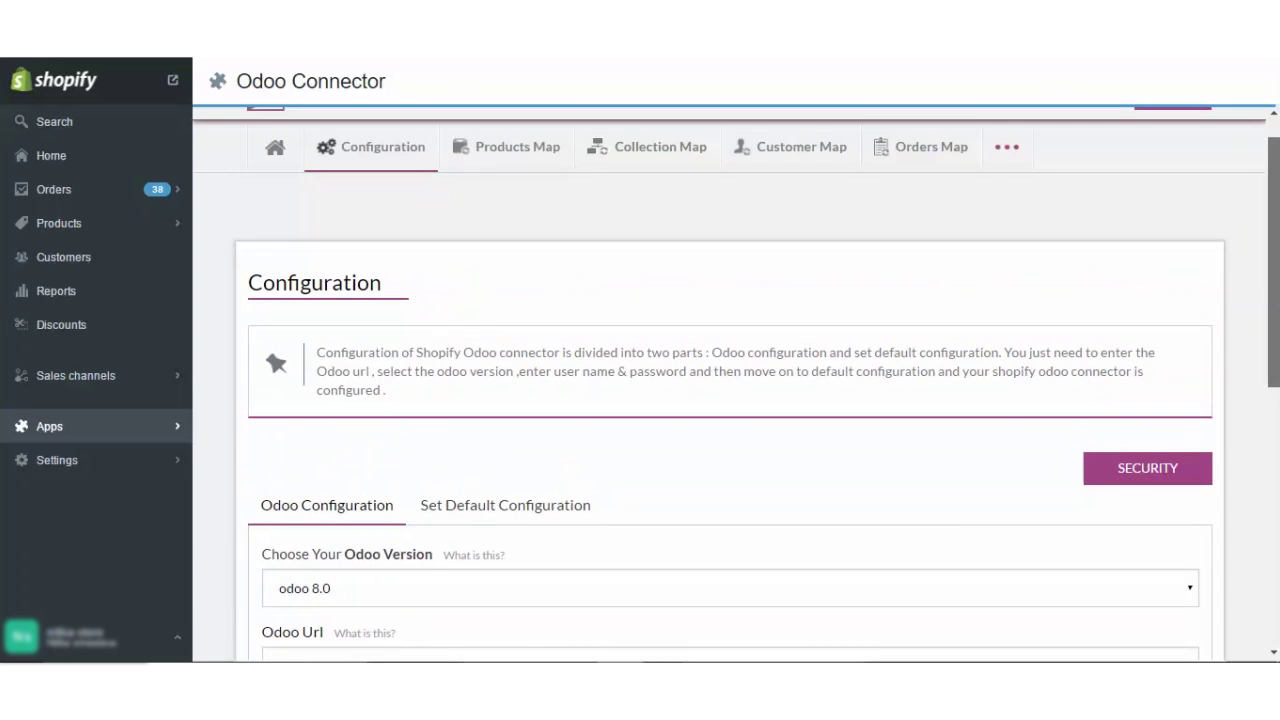
left_click(1133, 472)
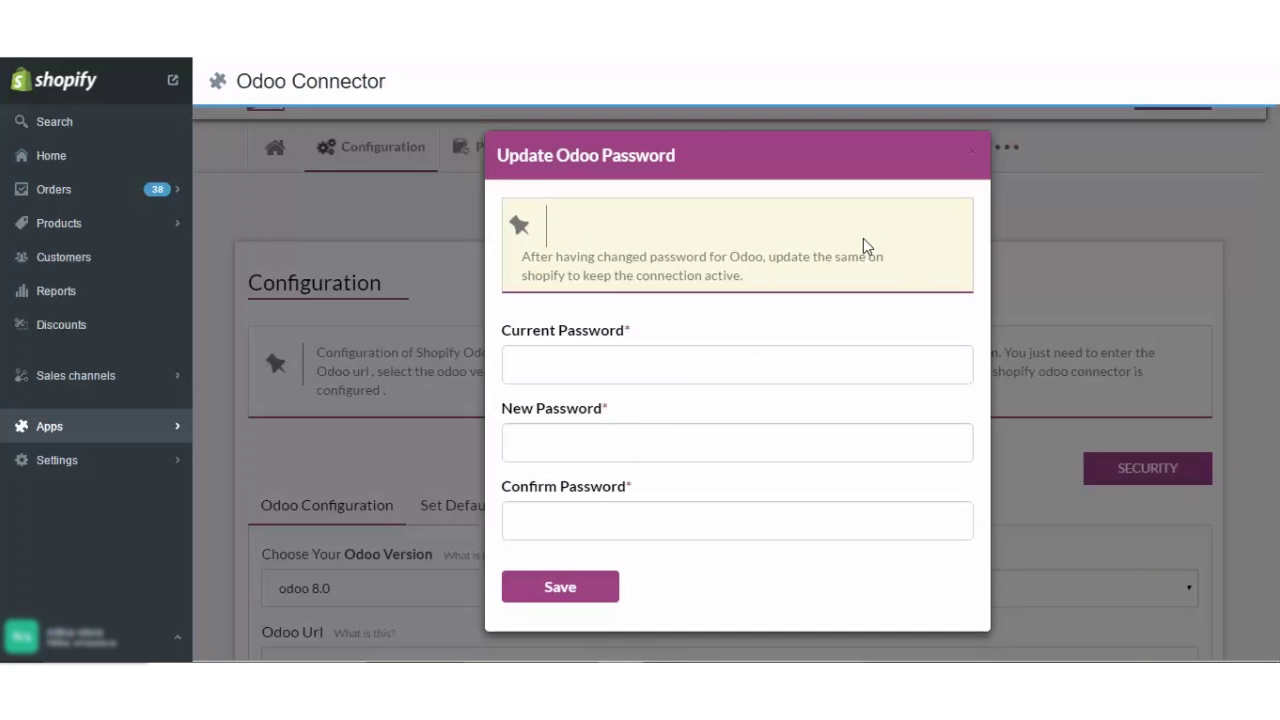
left_click(971, 151)
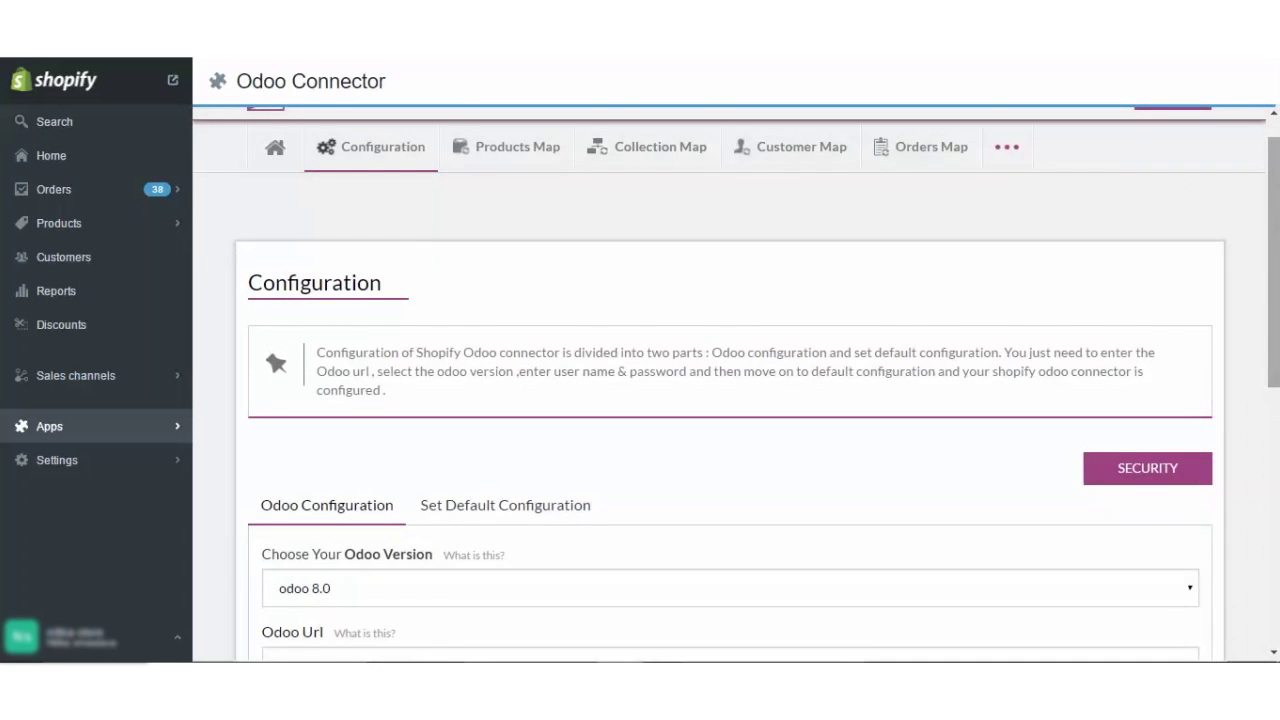
scroll(971, 151, "down", 5)
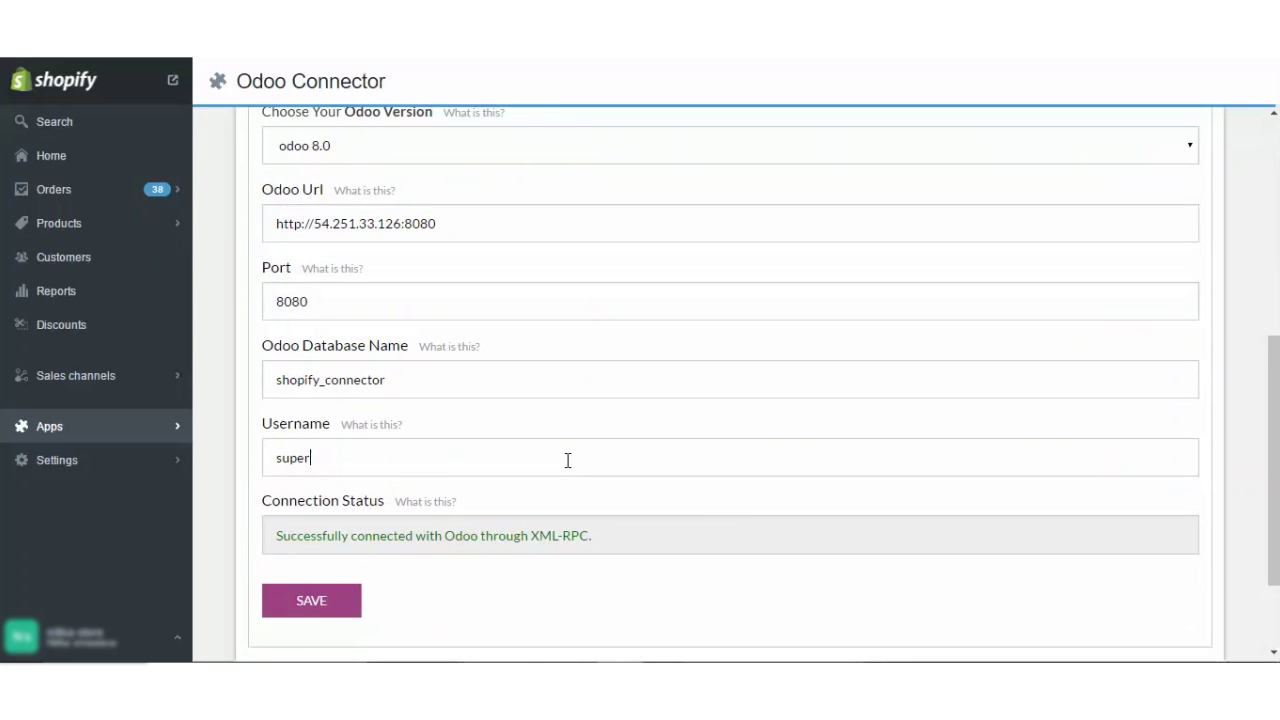
Step: Shorten the Odoo username by one letter and save, producing a connection error
key("BackSpace")
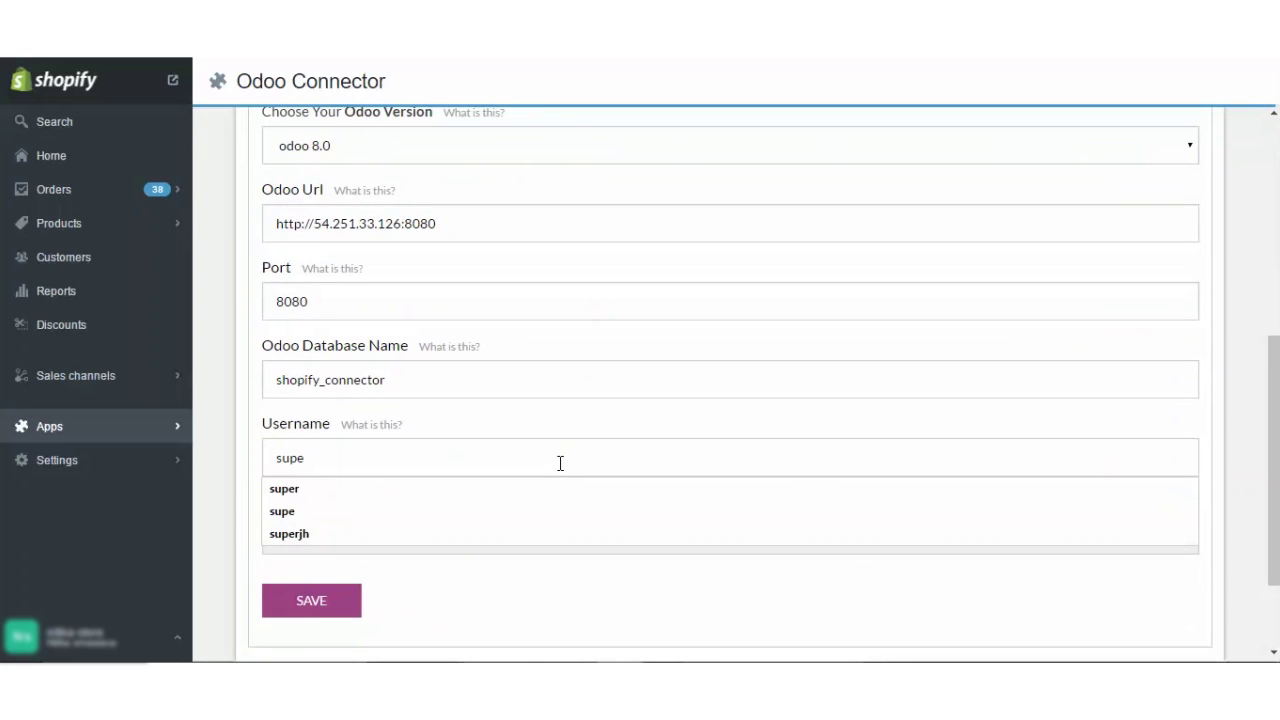
left_click(505, 510)
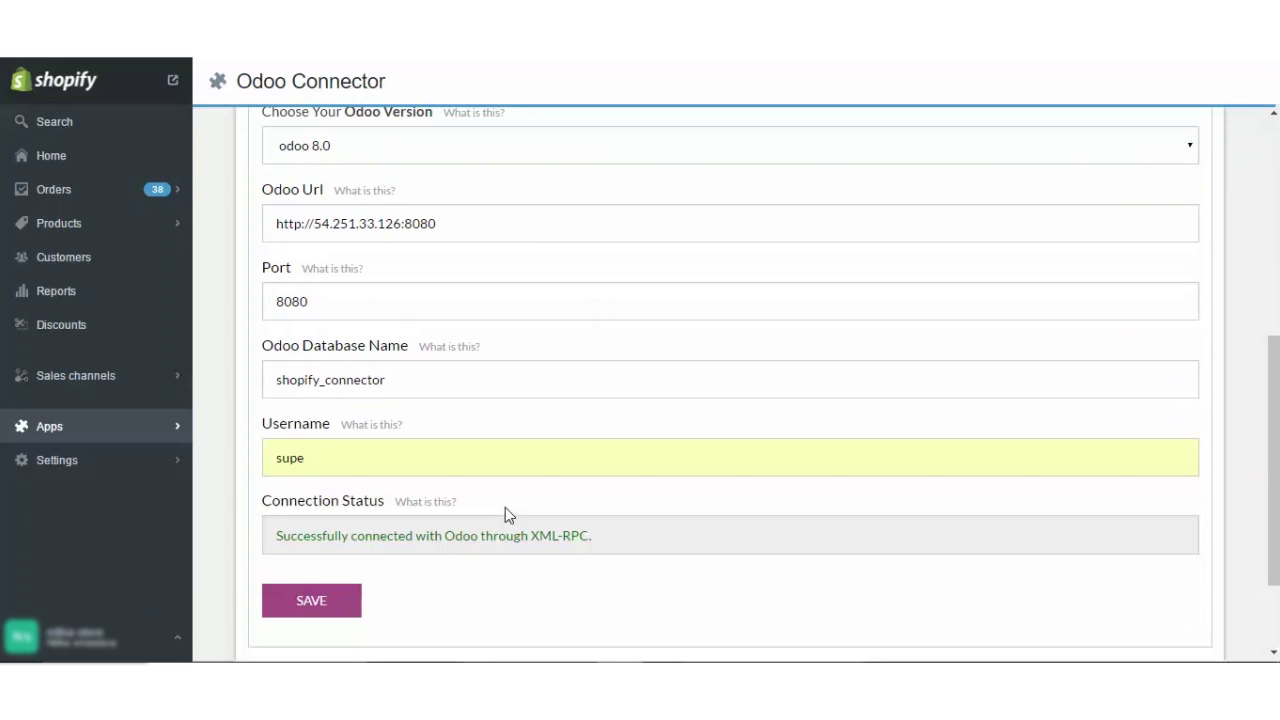
left_click(309, 605)
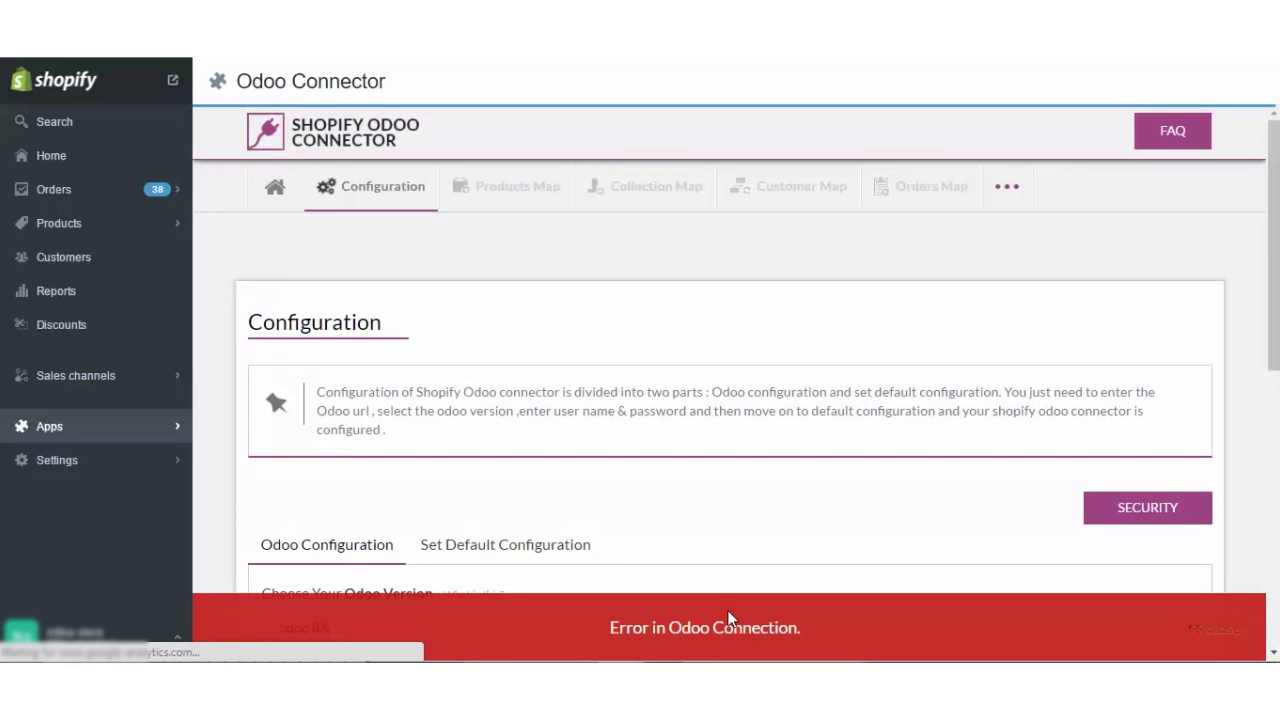
Step: Restore the full Odoo username and save the connection settings successfully
scroll(730, 380, "down", 4)
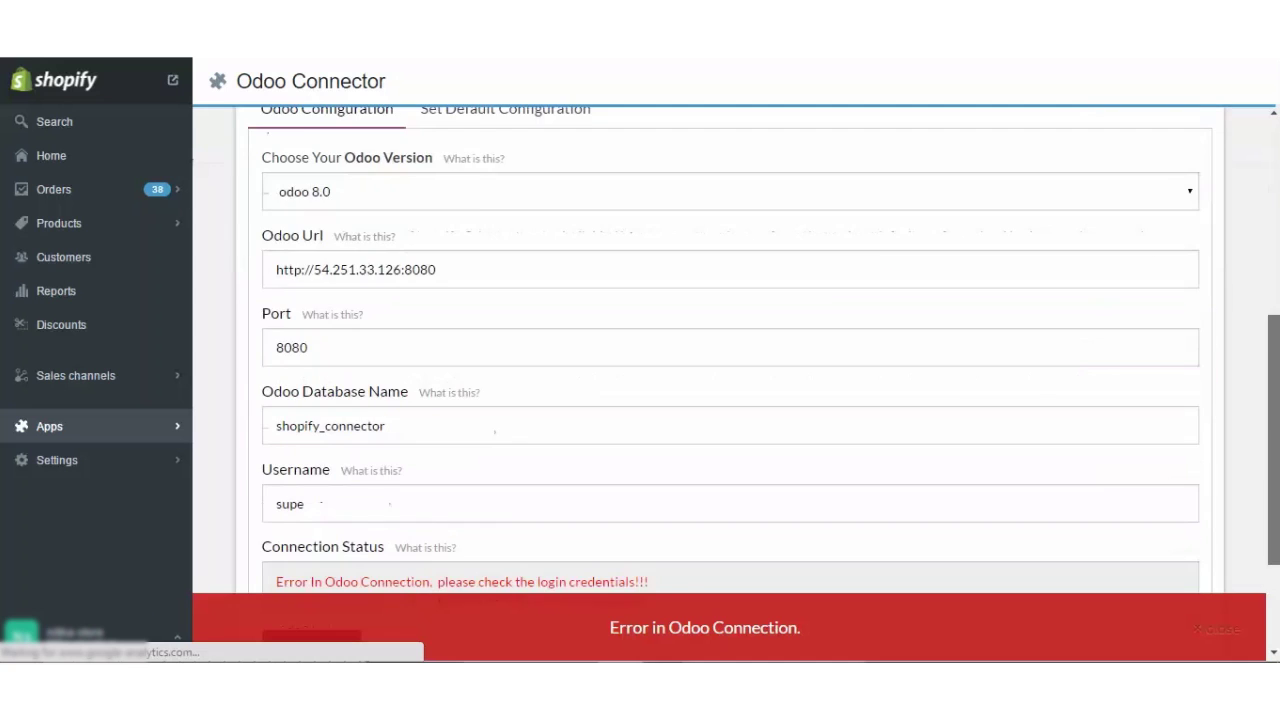
scroll(730, 400, "down", 1)
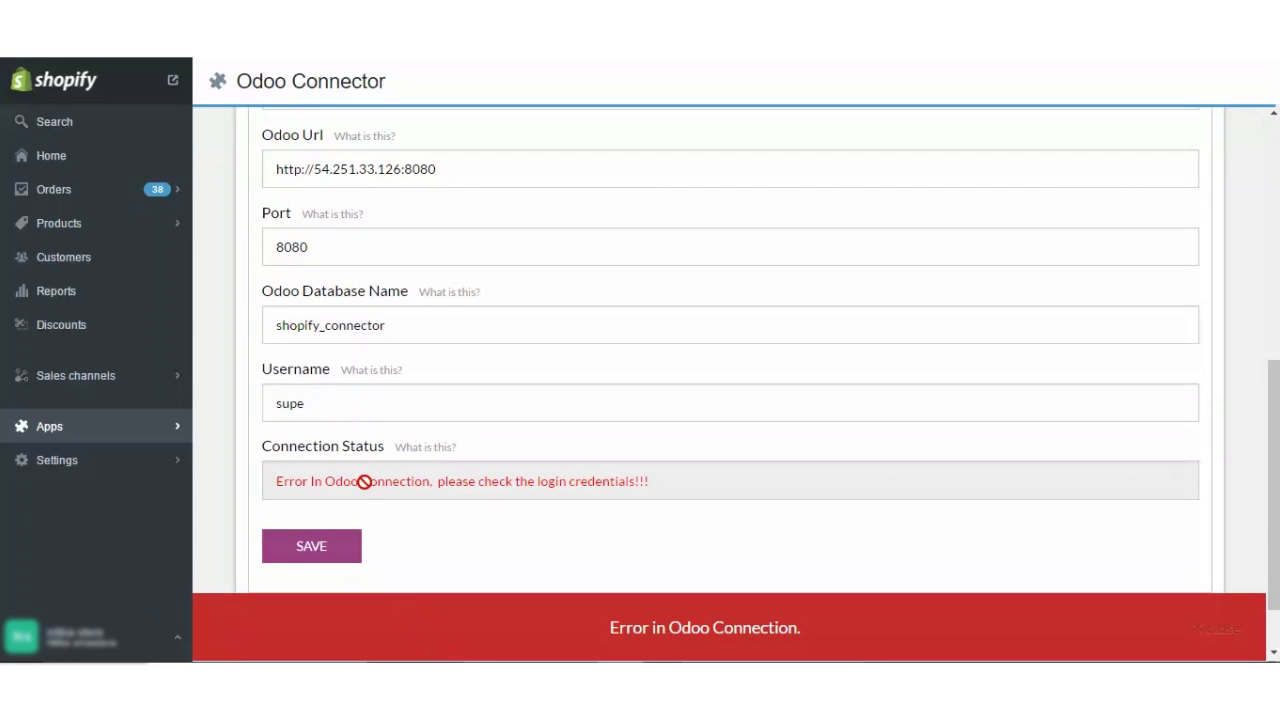
type("r")
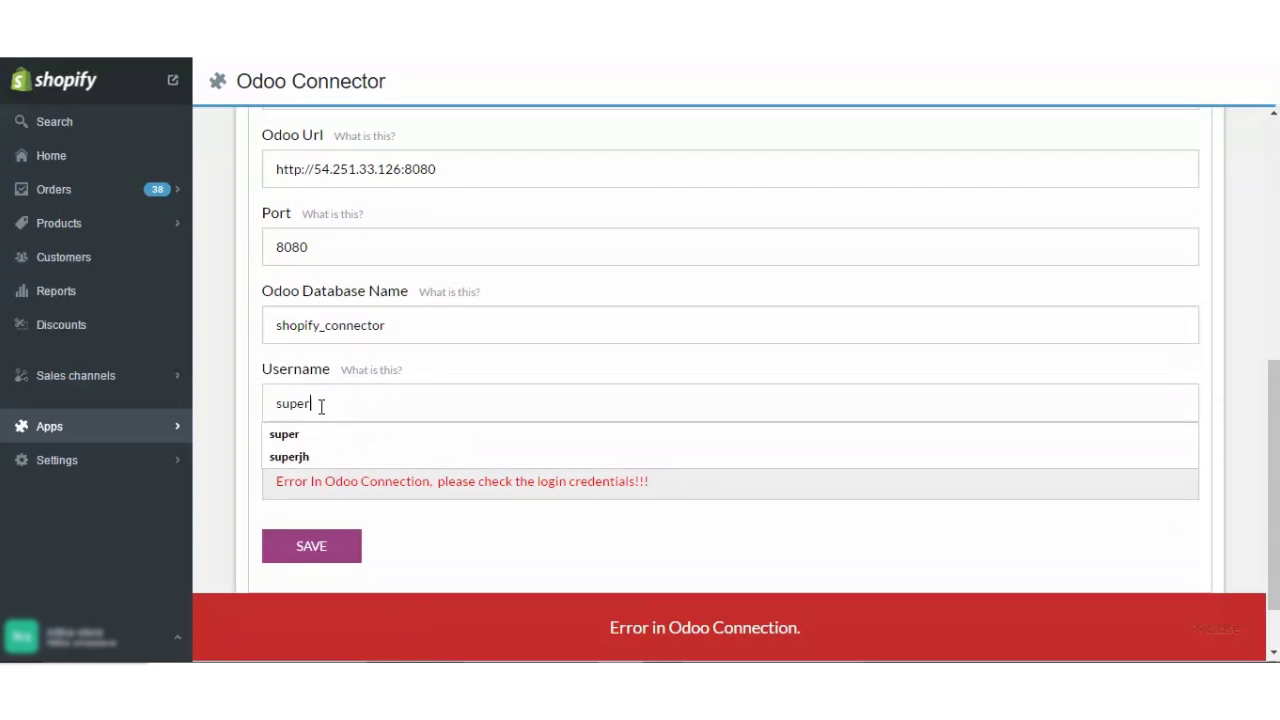
left_click(296, 438)
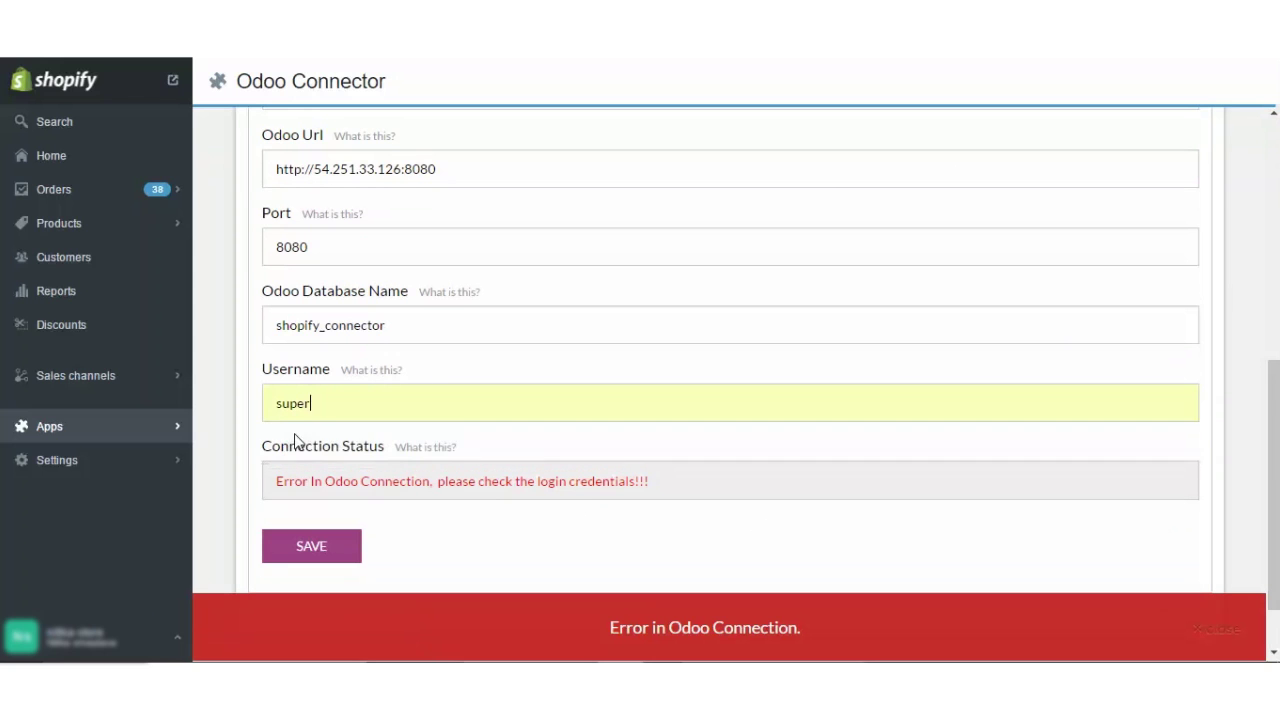
left_click(311, 547)
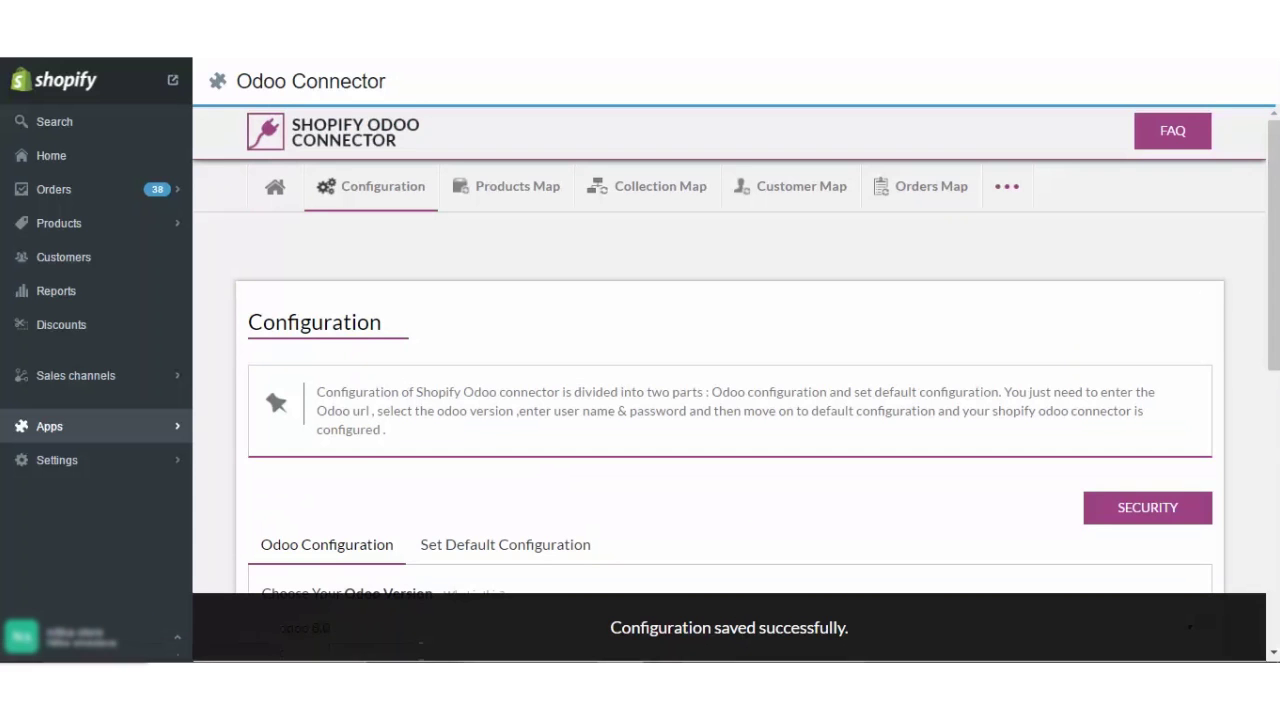
scroll(583, 320, "down", 3)
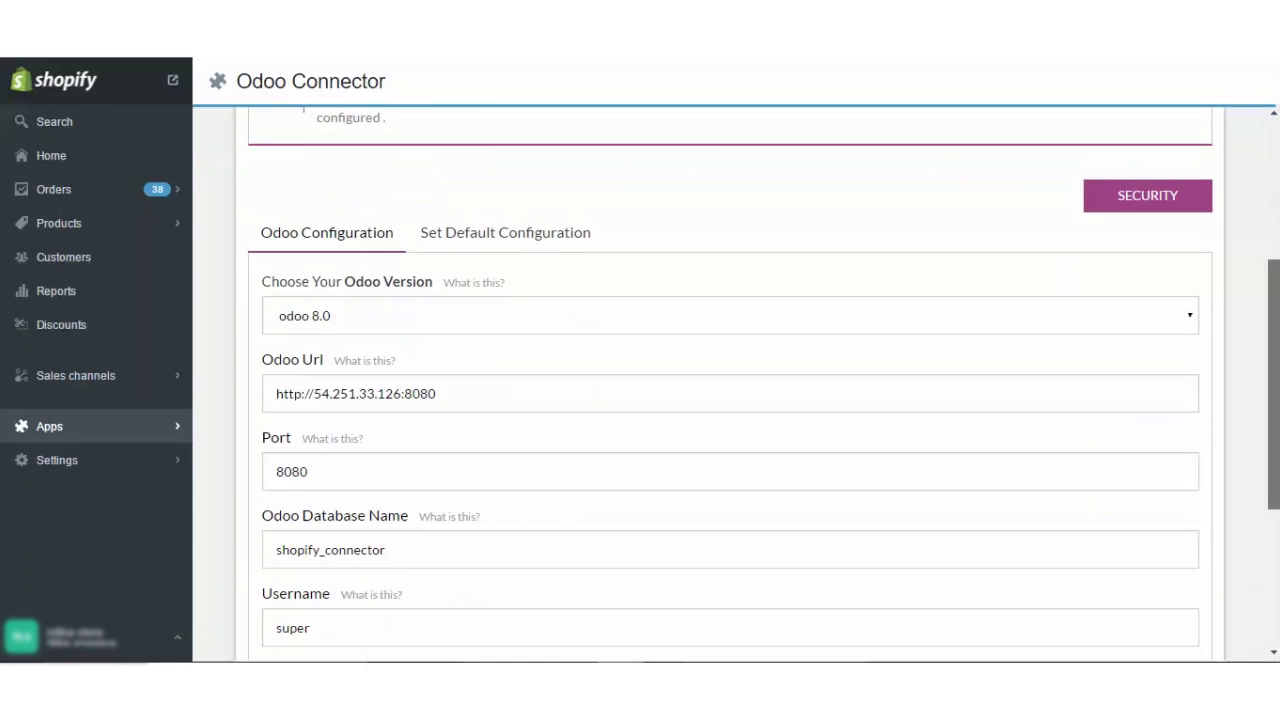
Step: Show Set Default Configuration: category All, warehouse Your Company, and the auto-sync checkboxes
left_click(539, 240)
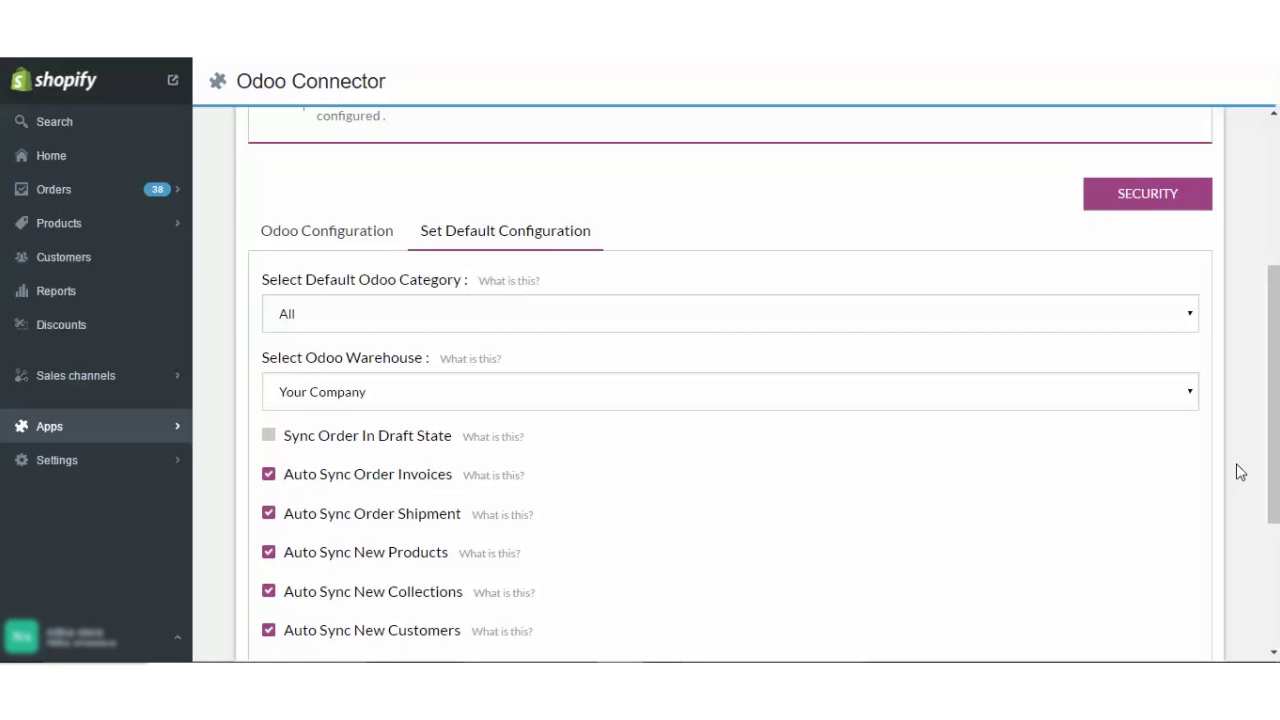
left_click_drag(1275, 337, 1275, 452)
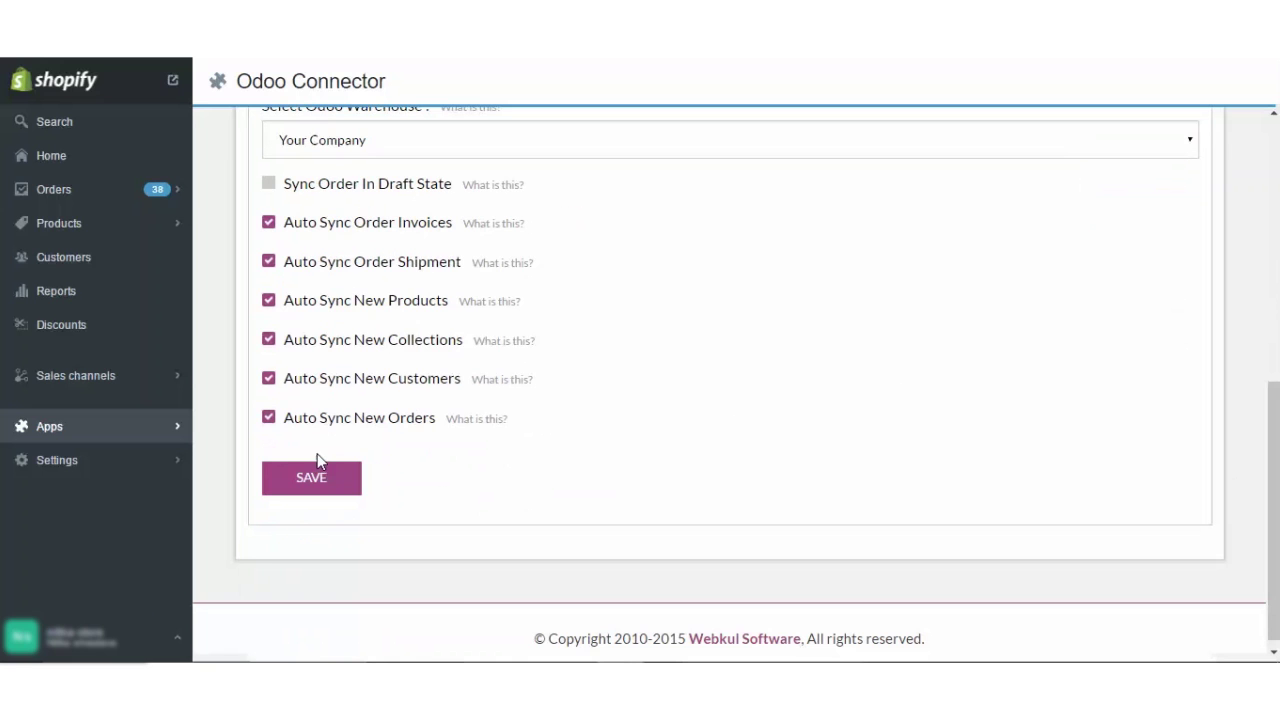
scroll(1145, 252, "up", 5)
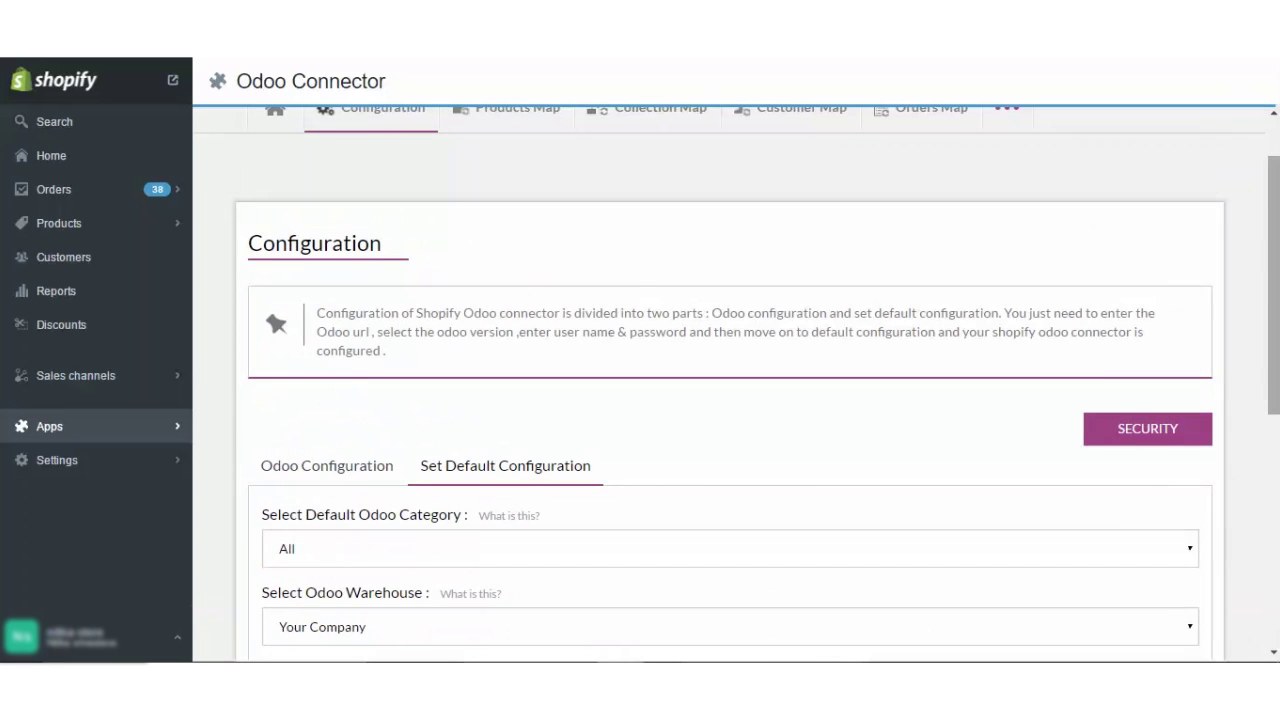
scroll(540, 291, "up", 1)
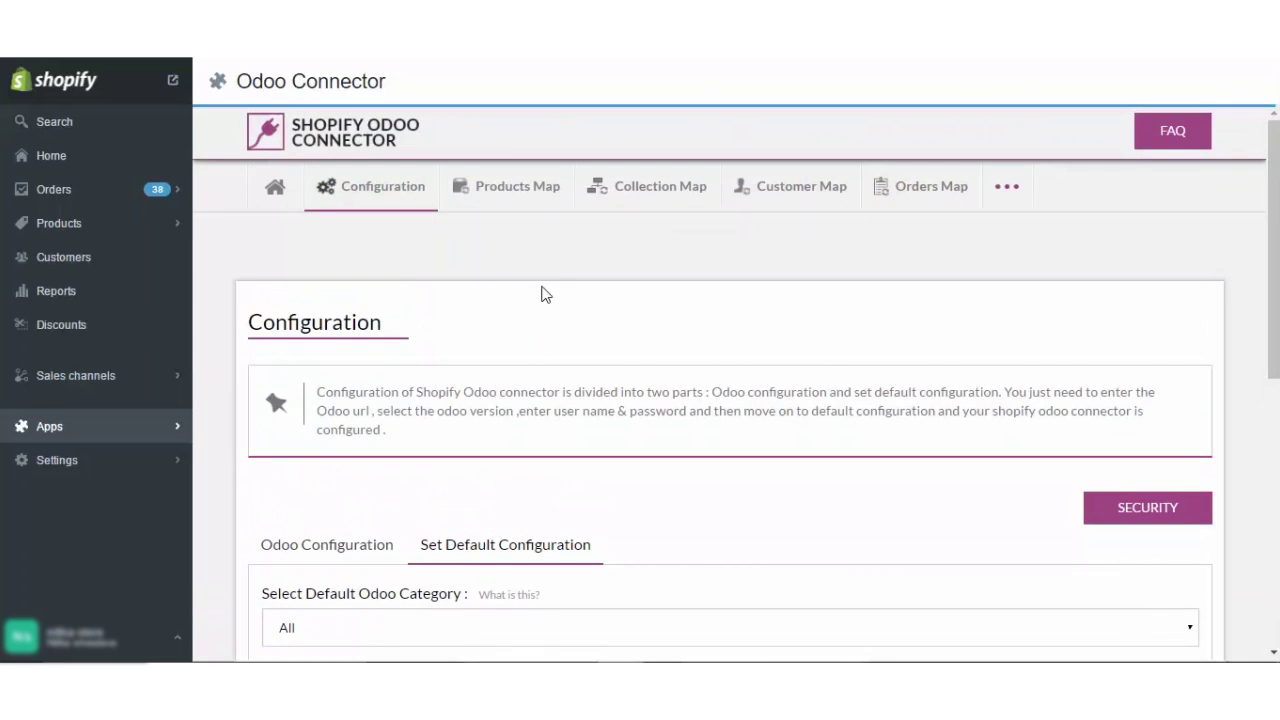
Step: Open Product Mapping, run Synchronize Now, and keep the view at 10 rows per page
left_click(512, 194)
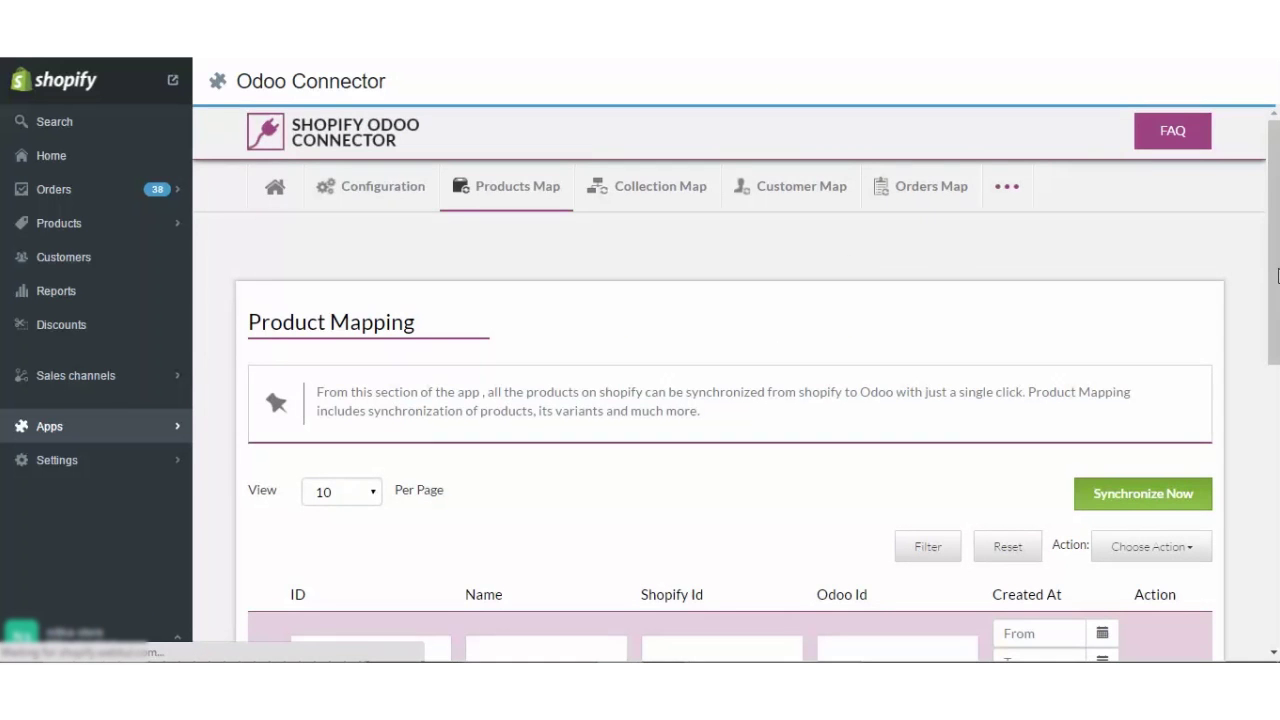
scroll(849, 272, "down", 2)
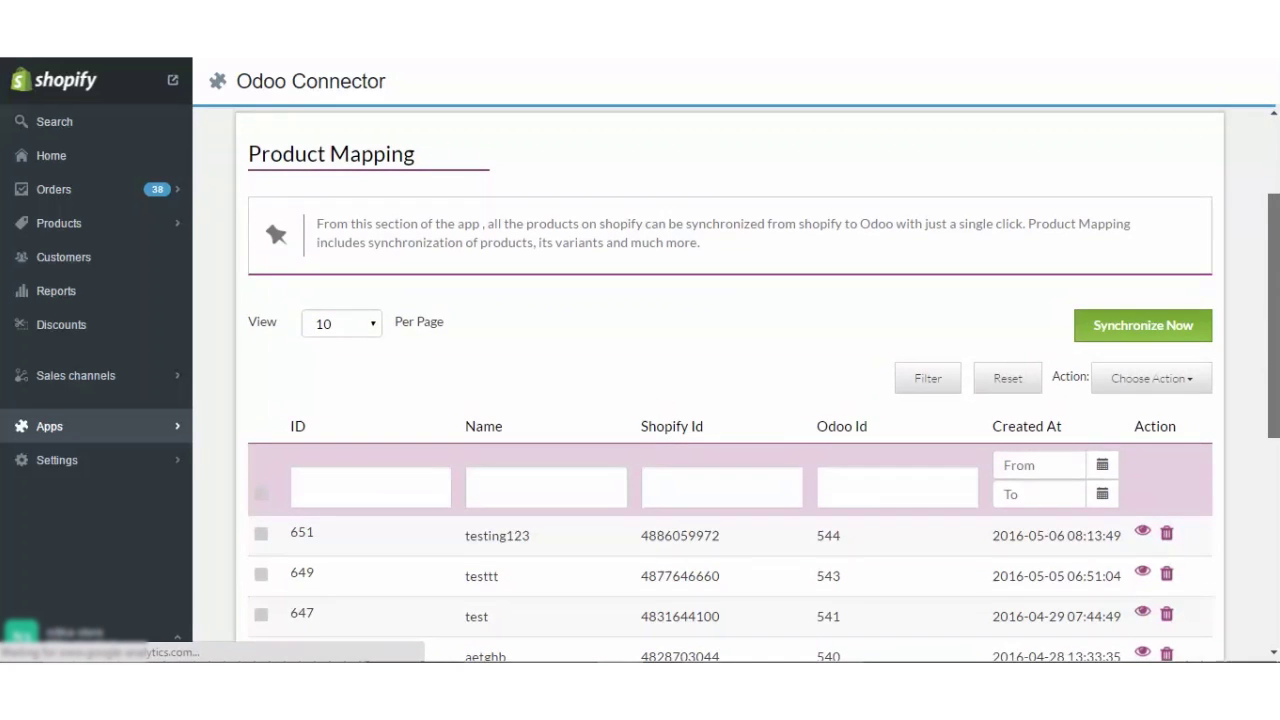
left_click(1125, 330)
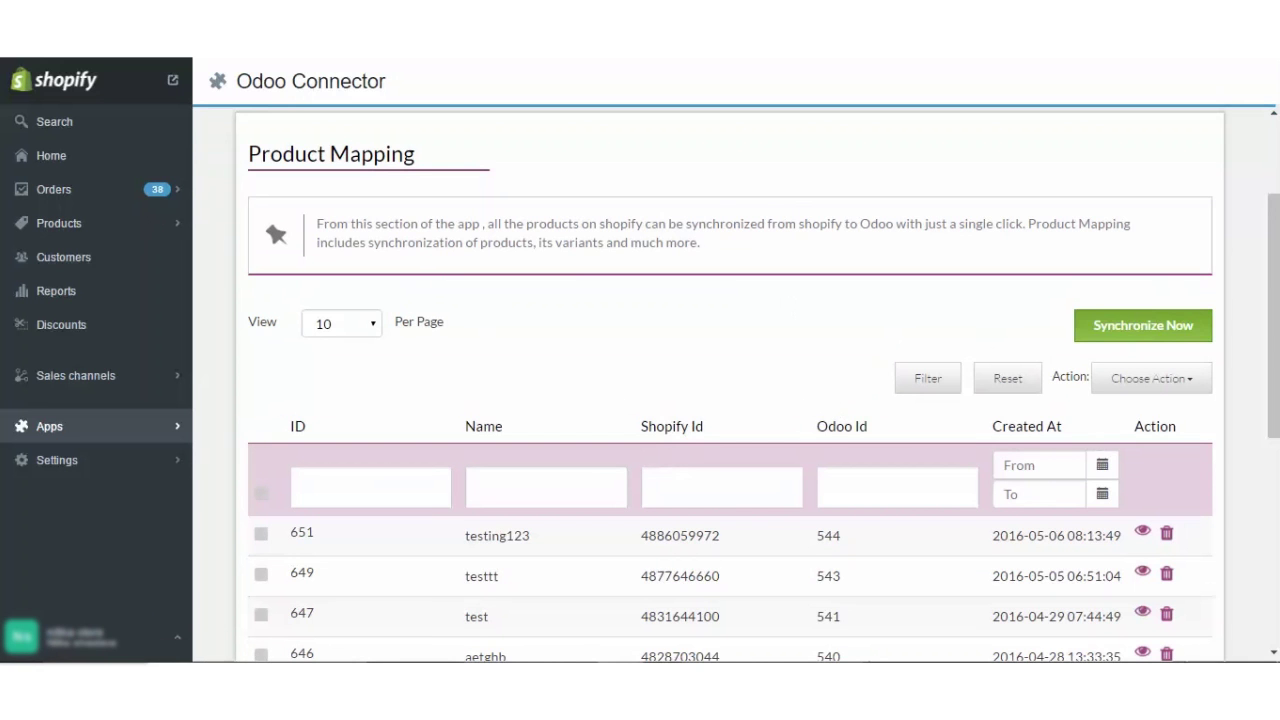
mouse_move(1272, 263)
left_mouse_down()
mouse_move(1272, 411)
mouse_move(1272, 268)
left_mouse_up()
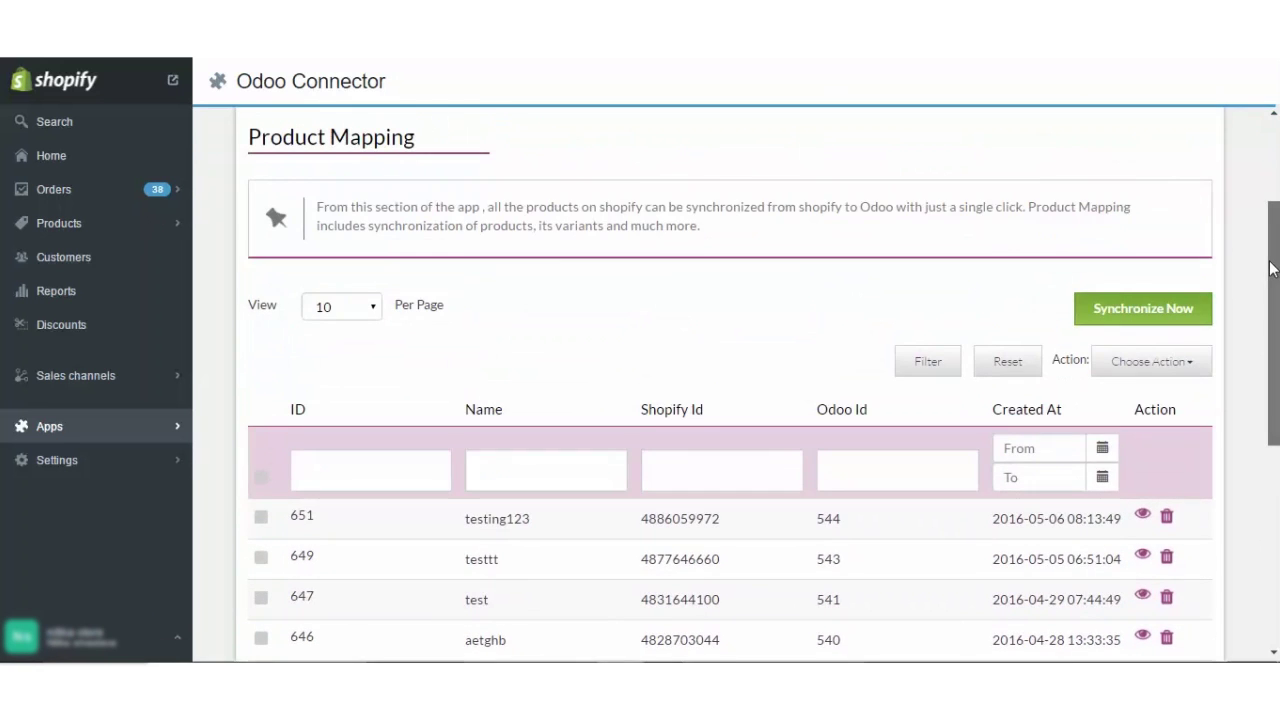
left_click(1144, 326)
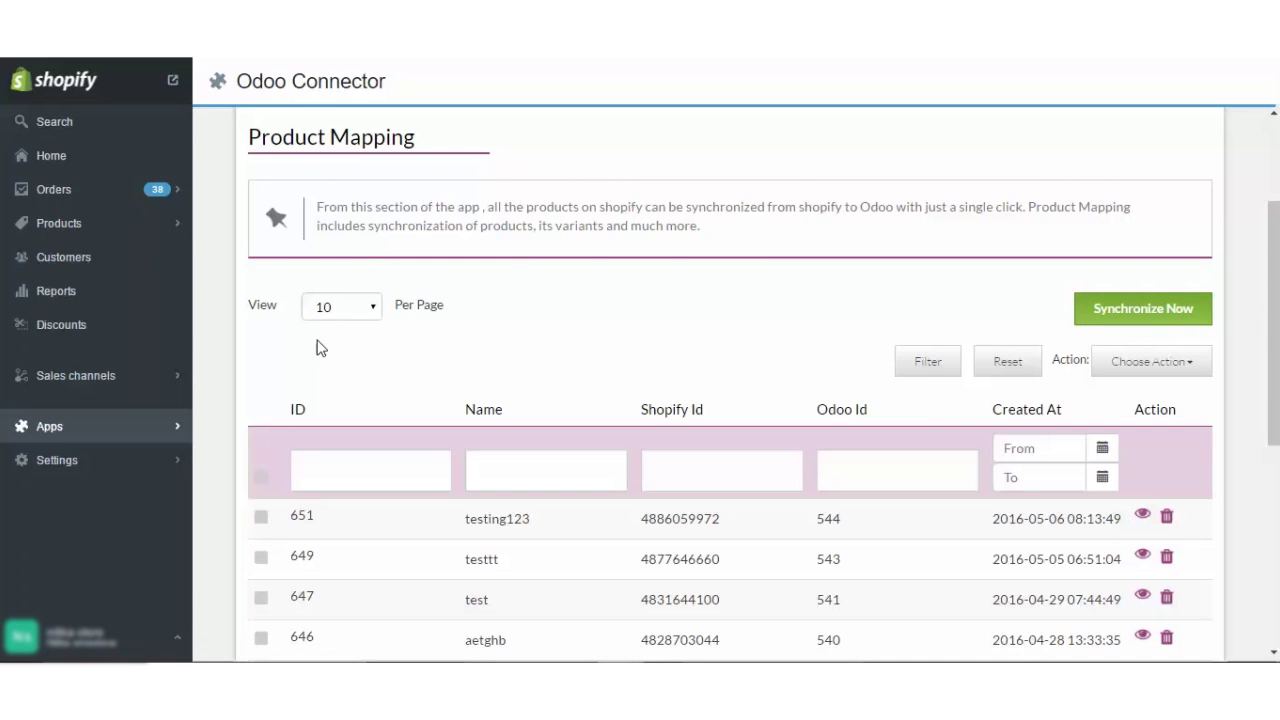
left_click(356, 314)
left_click(493, 370)
scroll(730, 400, "down", 3)
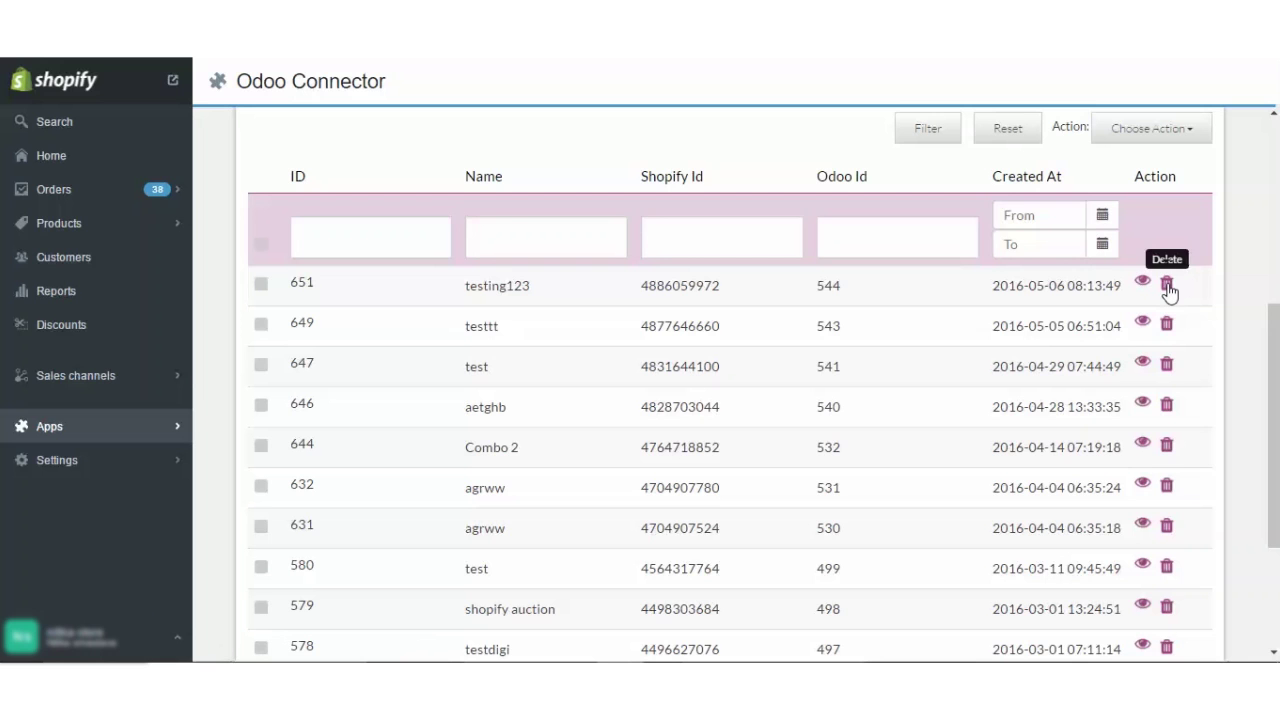
Step: View testing123's mapped variants, select variant 1315, and dismiss the Choose Action menu
left_click(1143, 283)
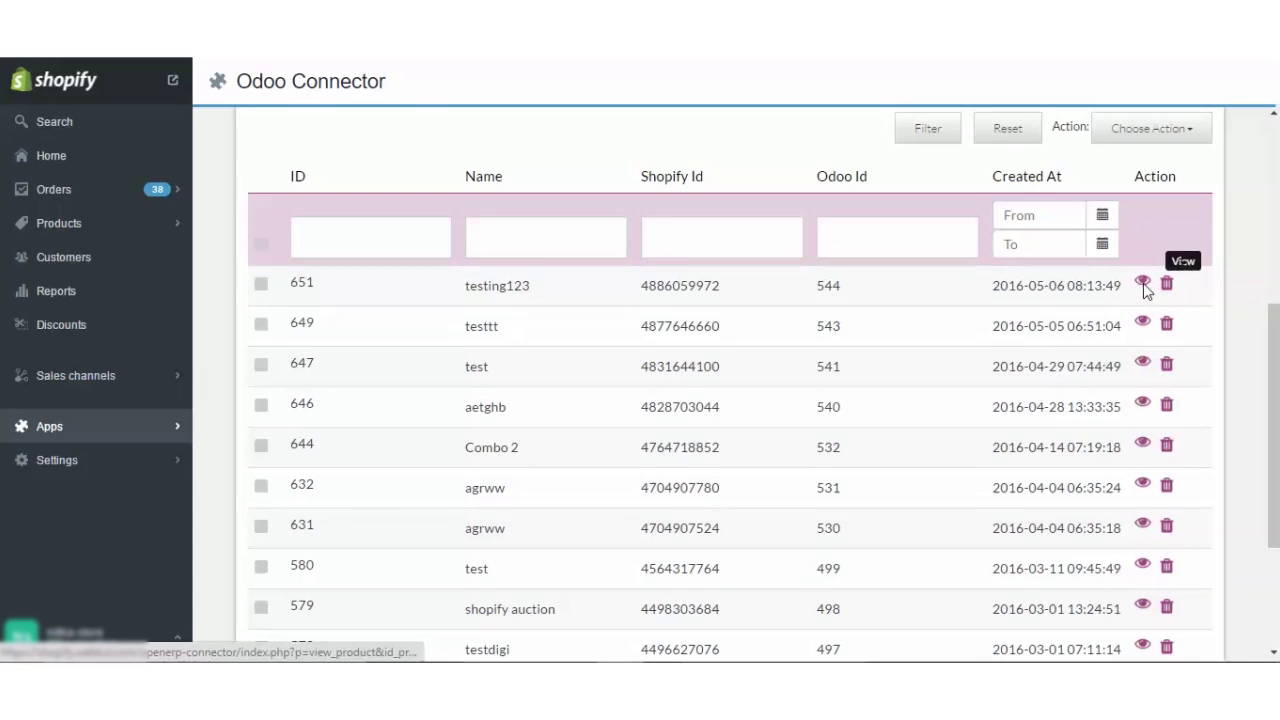
scroll(760, 386, "down", 2)
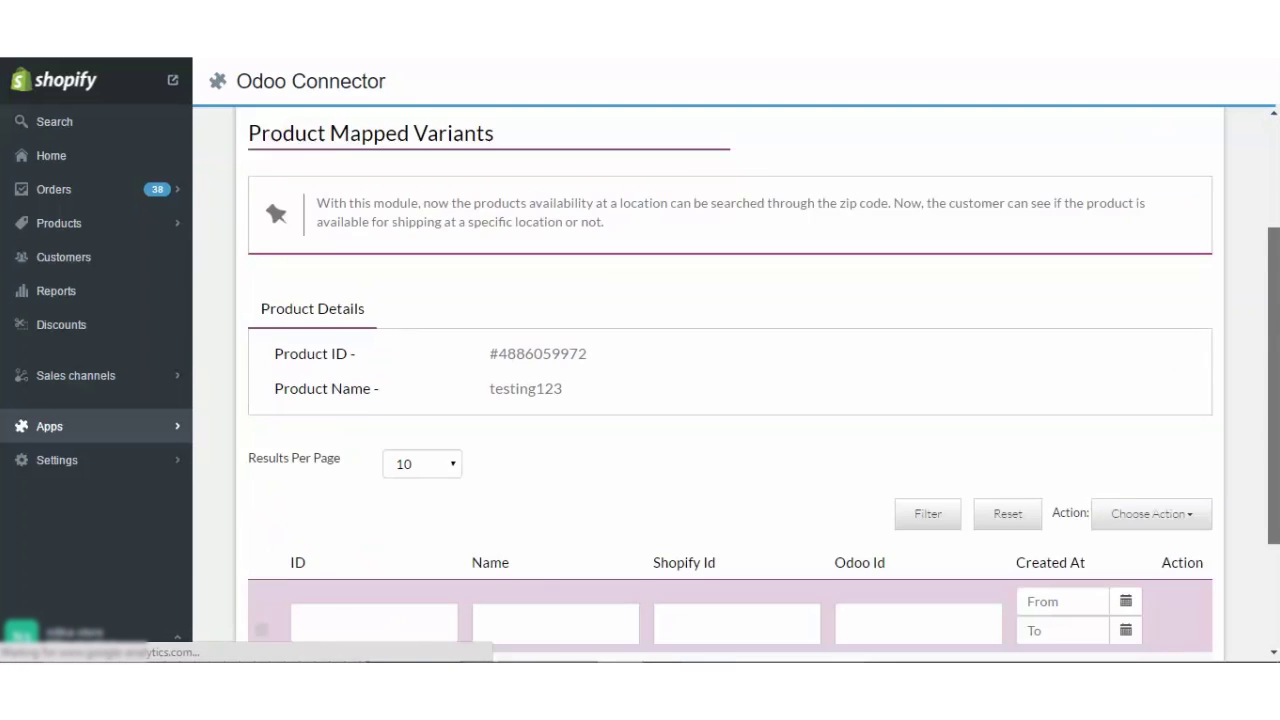
scroll(606, 271, "down", 1)
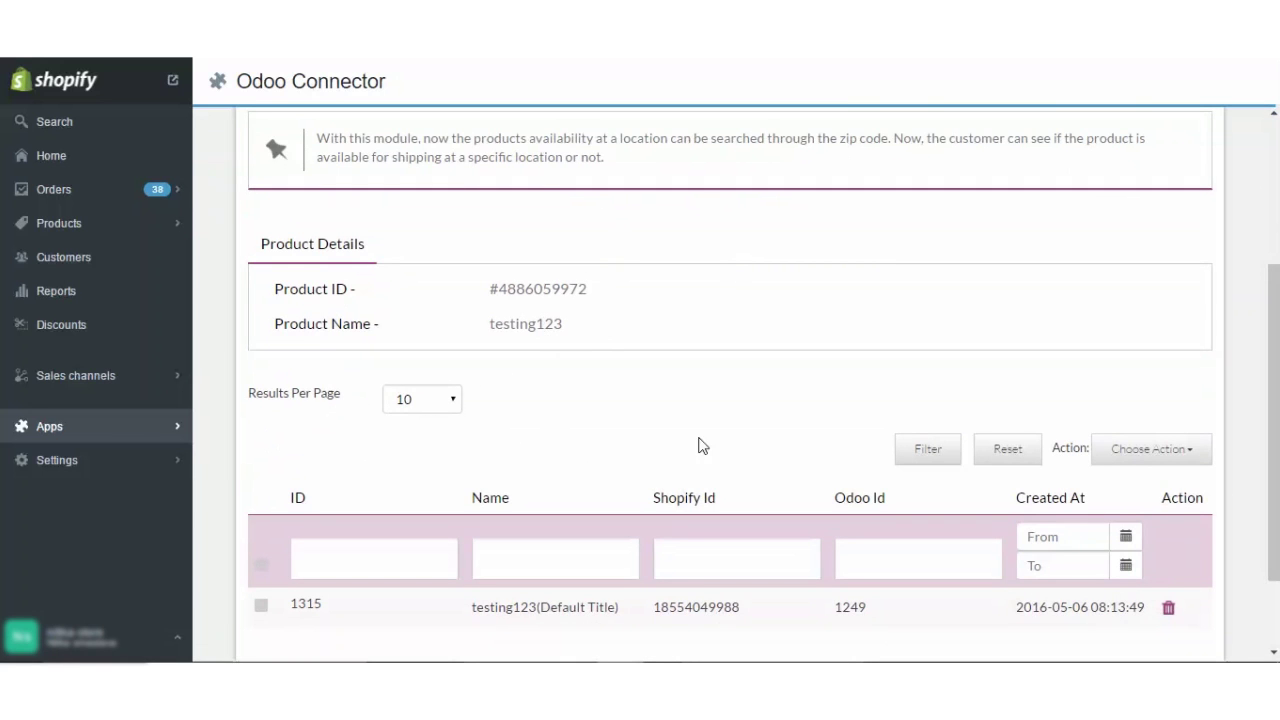
scroll(531, 527, "down", 1)
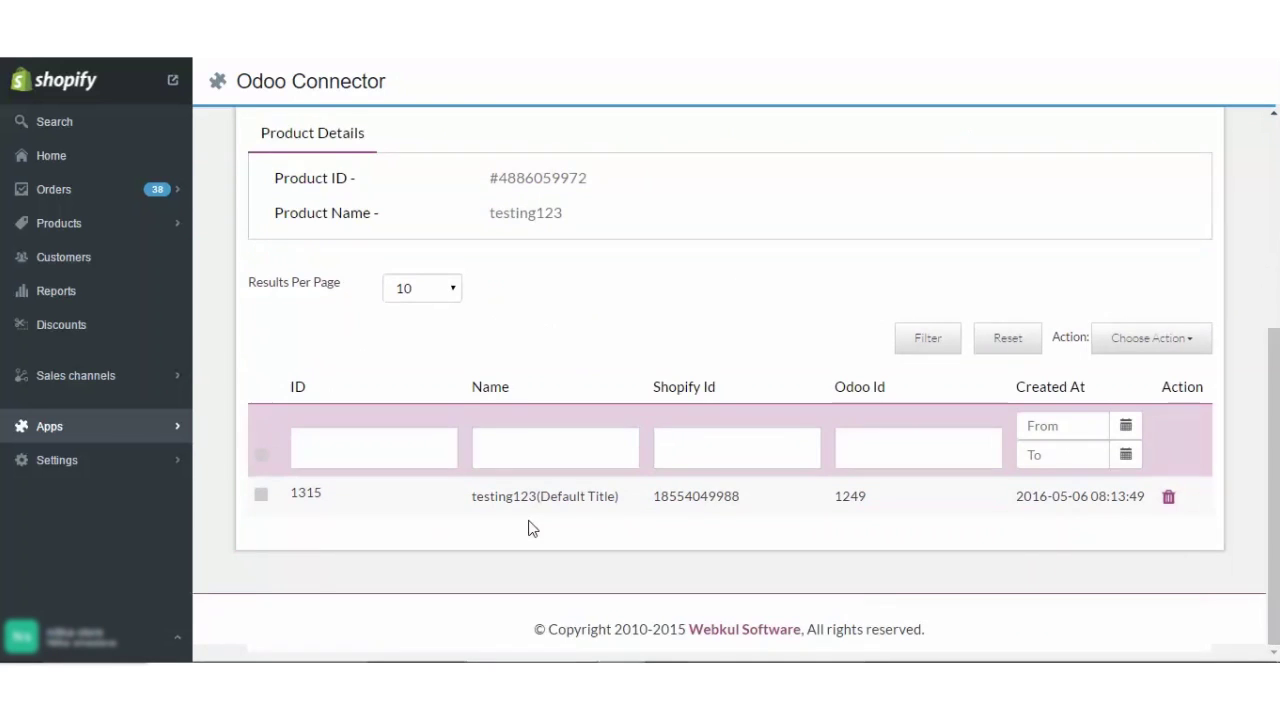
left_click(260, 496)
left_click(1127, 344)
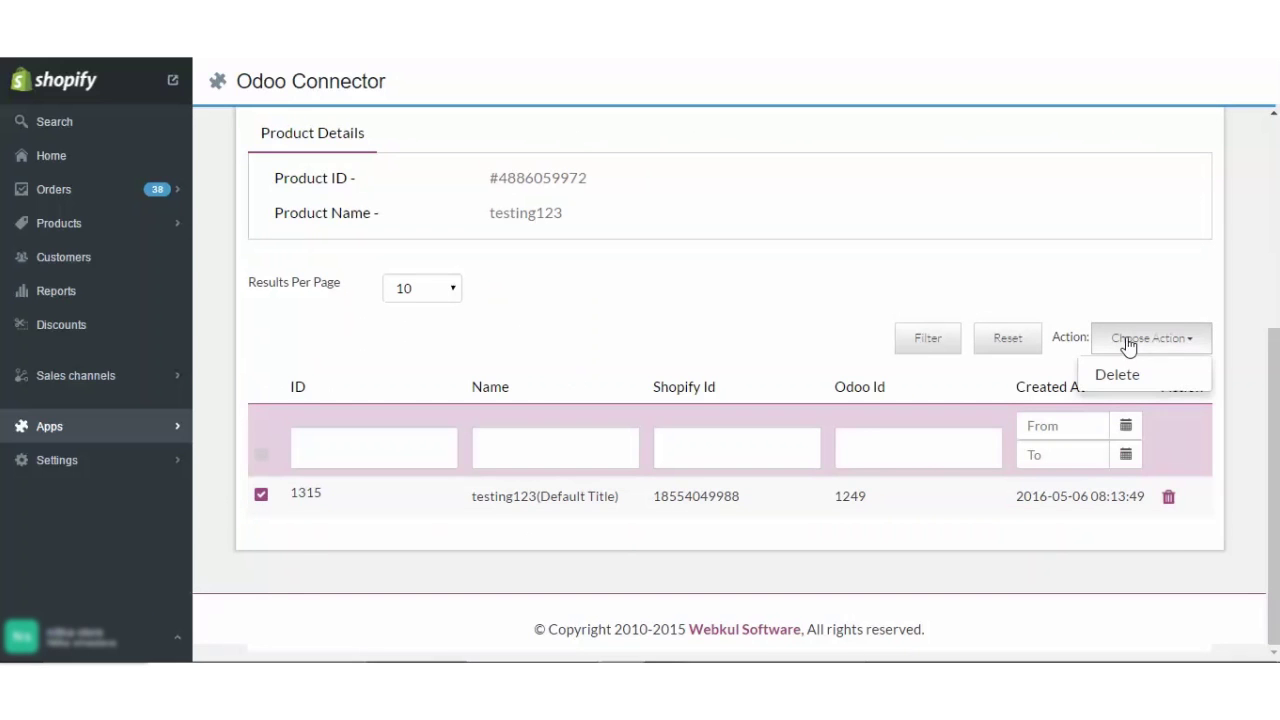
left_click(1049, 300)
scroll(1231, 286, "up", 1)
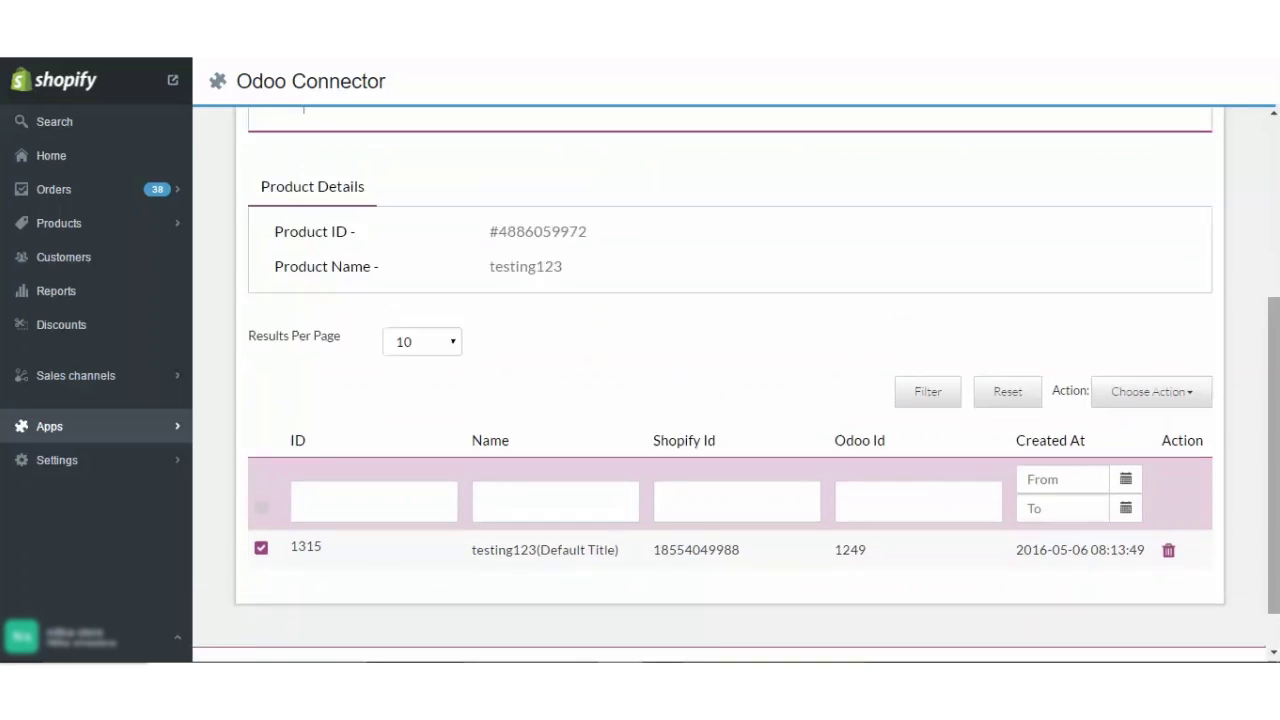
scroll(637, 283, "up", 5)
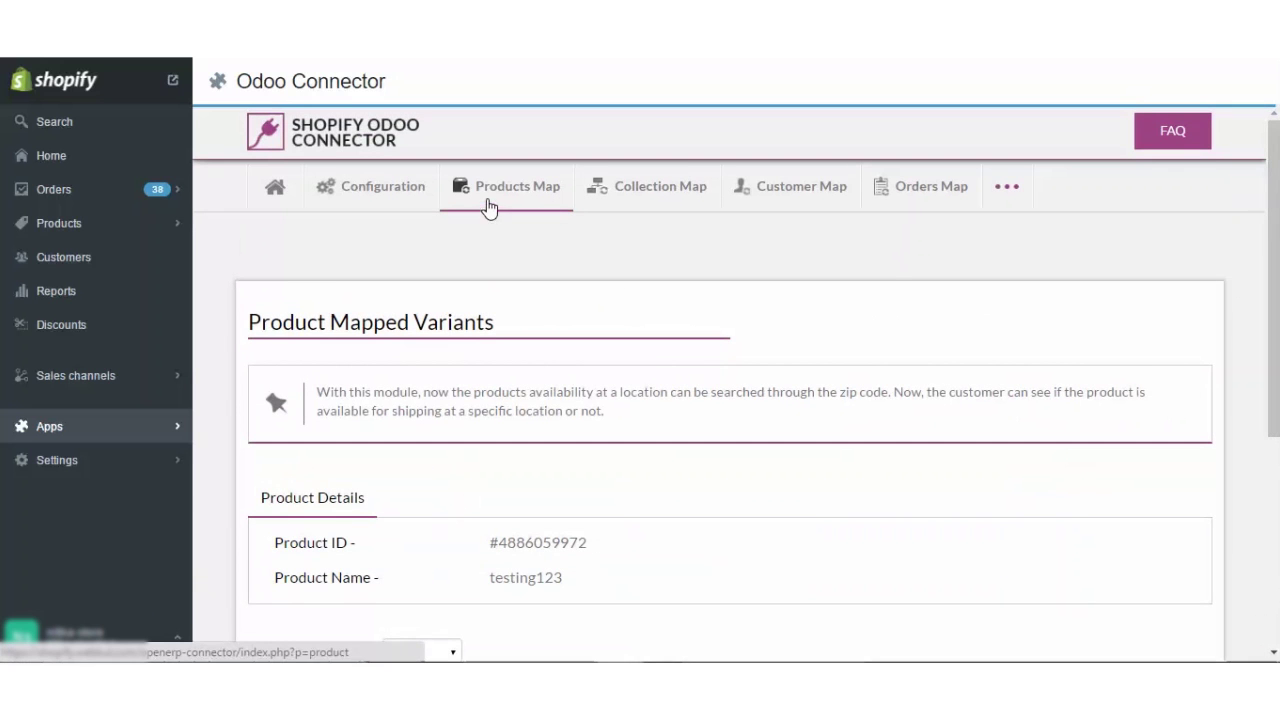
Step: Open Collection Mapping and synchronize collections, mapping Xmas Discount to Odoo Id 122
left_click(639, 190)
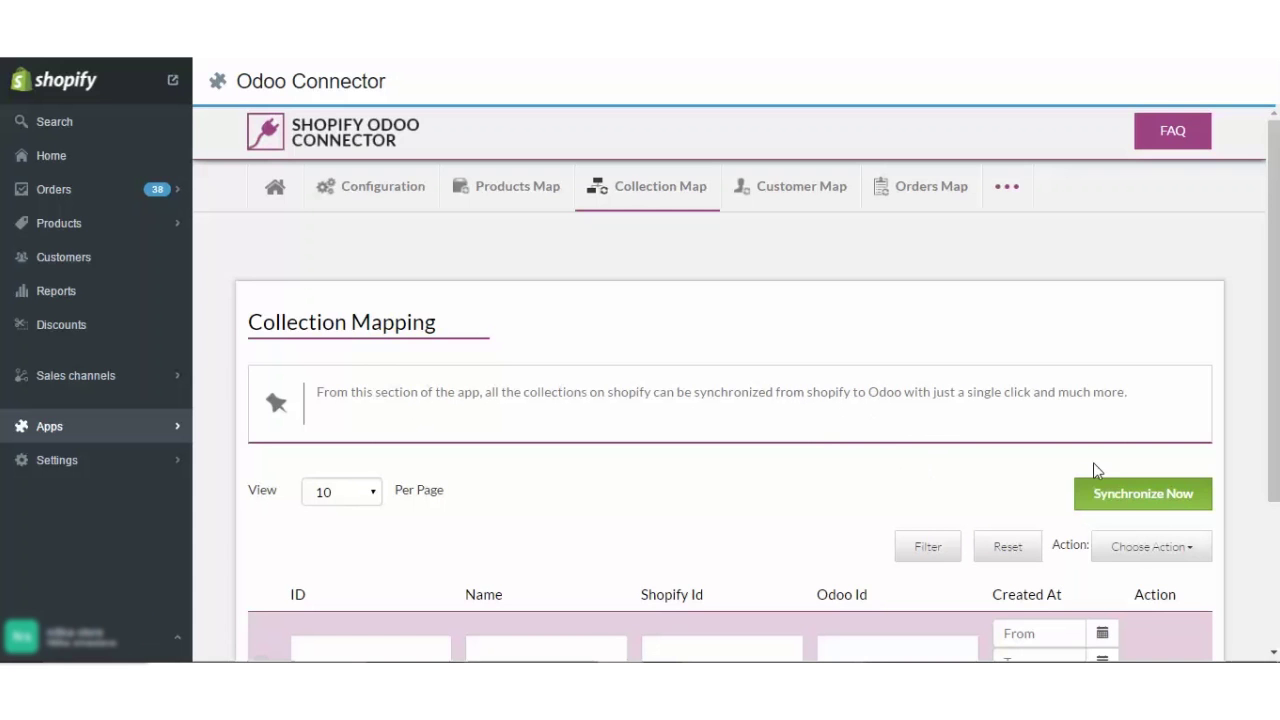
left_click(1150, 500)
scroll(730, 400, "down", 3)
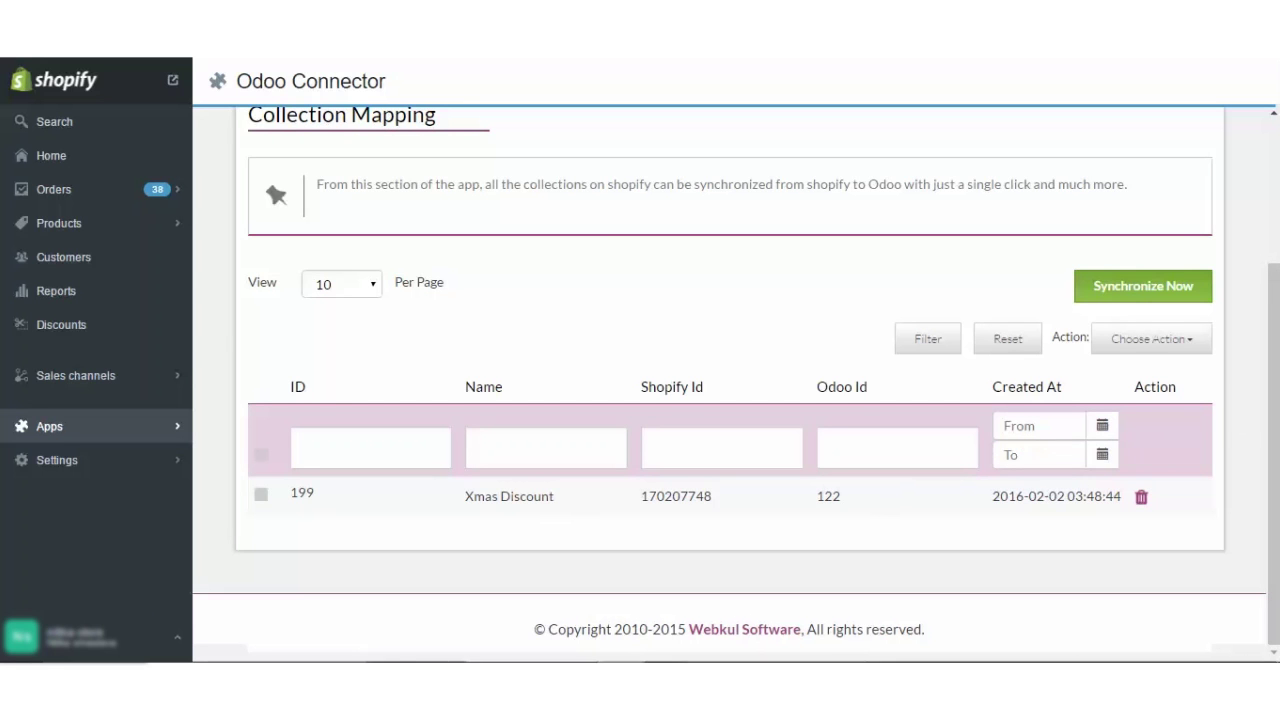
scroll(1100, 490, "up", 1)
scroll(1190, 535, "down", 1)
Step: Select all collection rows, then close the Choose Action menu without deleting anything
left_click(260, 455)
left_click(1196, 342)
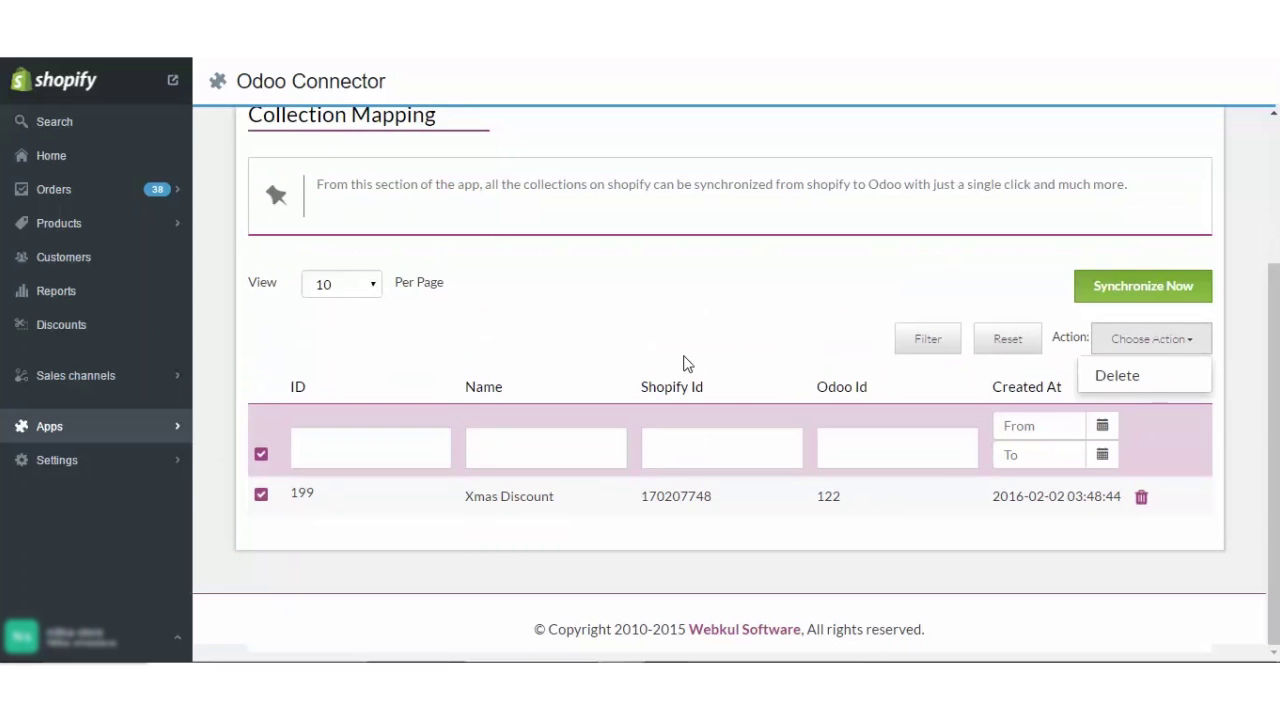
left_click(783, 354)
scroll(783, 354, "up", 3)
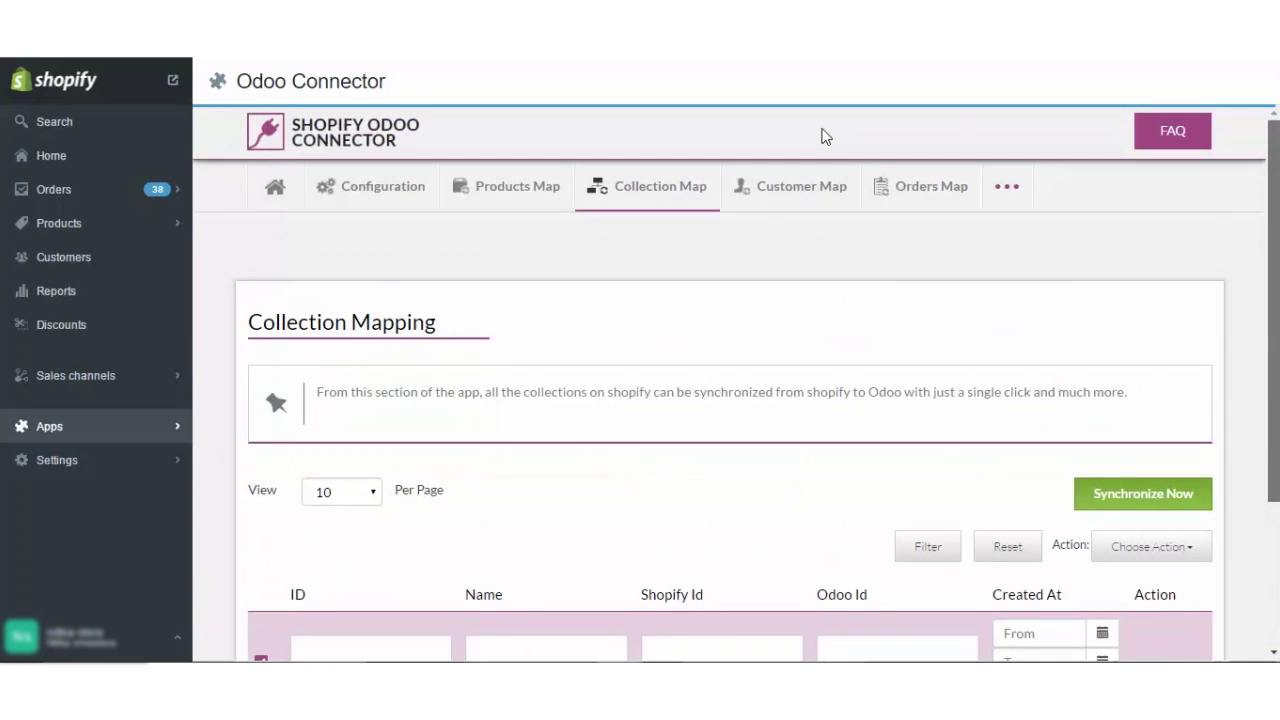
Step: Open Customer Mapping and review the mapped customers' Shopify and Odoo IDs
left_click(810, 208)
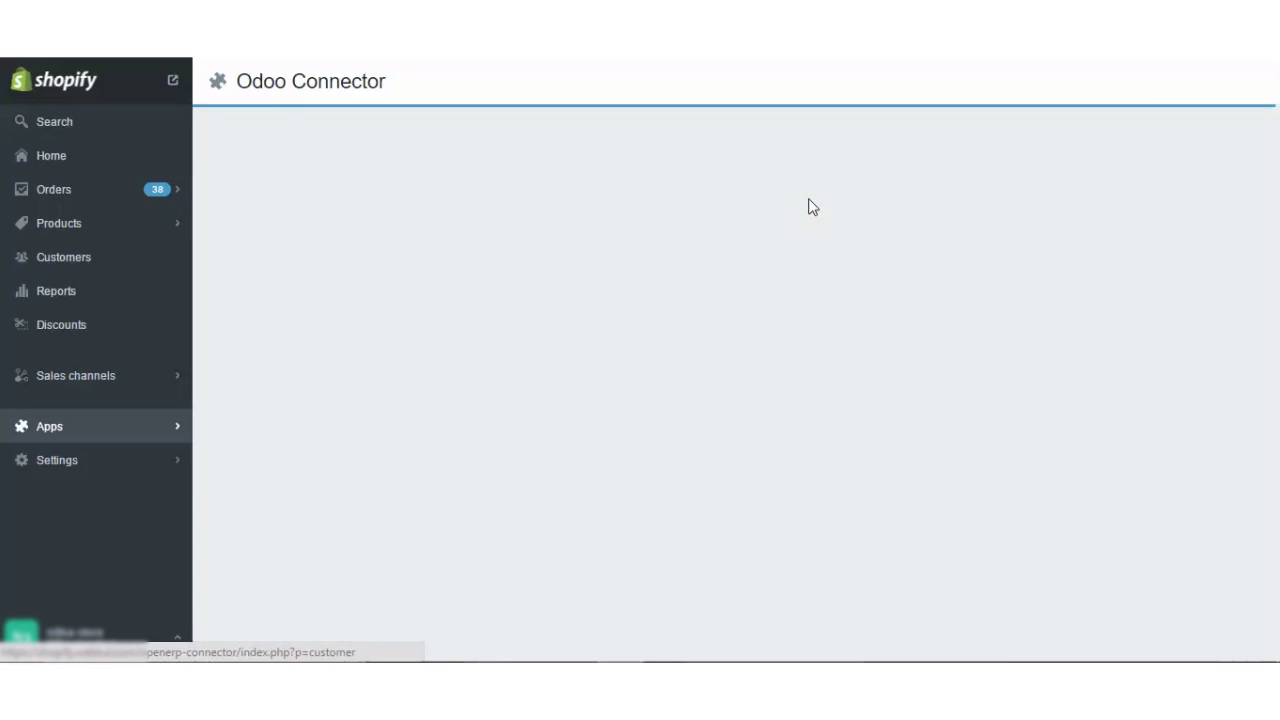
scroll(1175, 357, "down", 3)
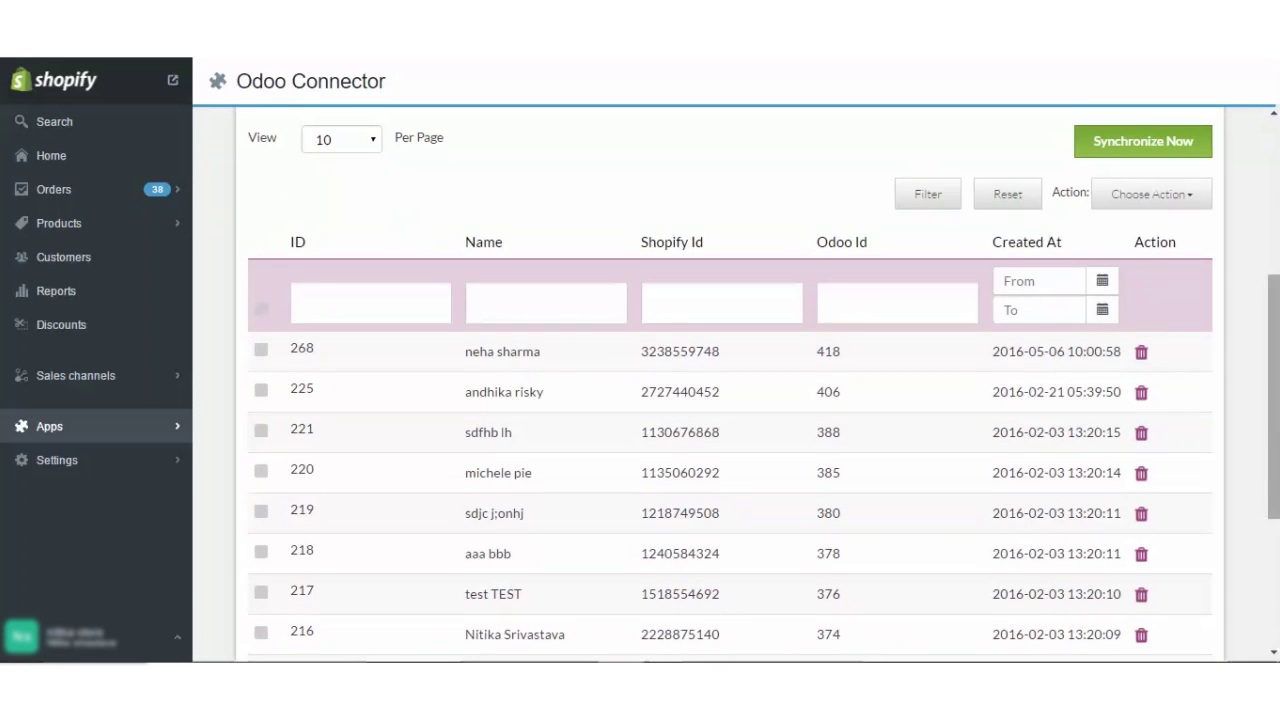
scroll(737, 387, "up", 2)
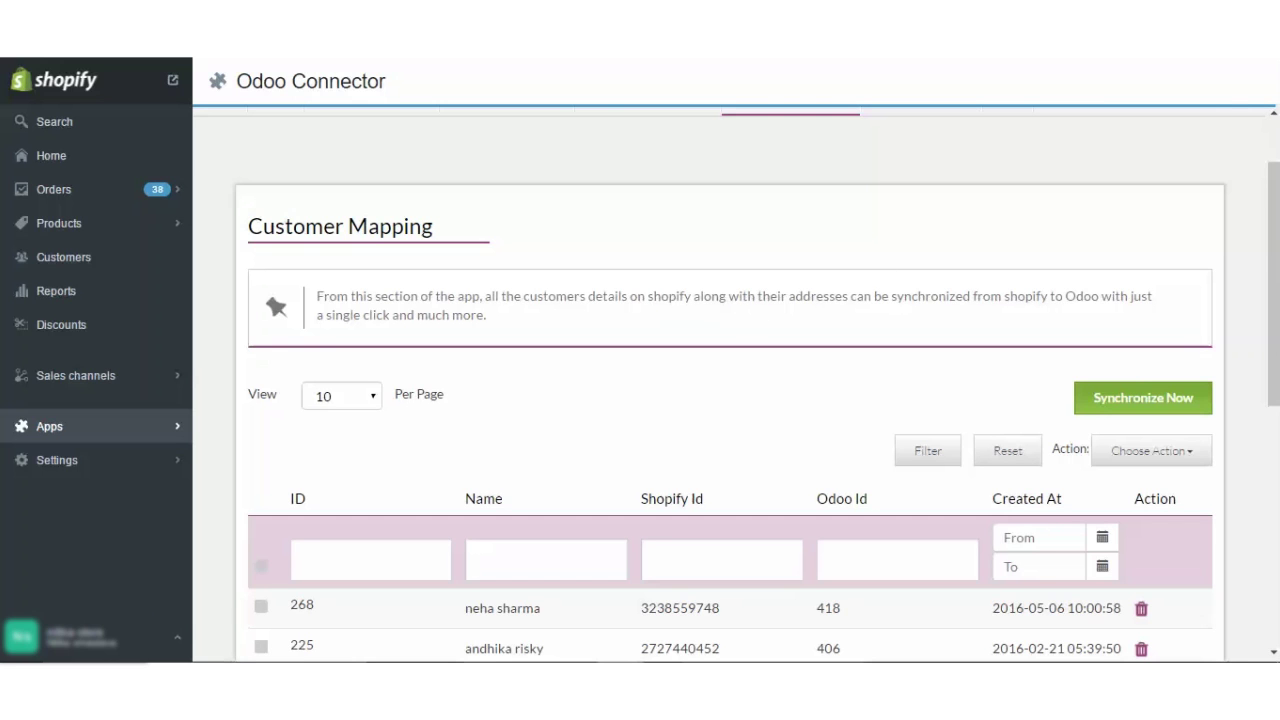
scroll(1157, 203, "up", 2)
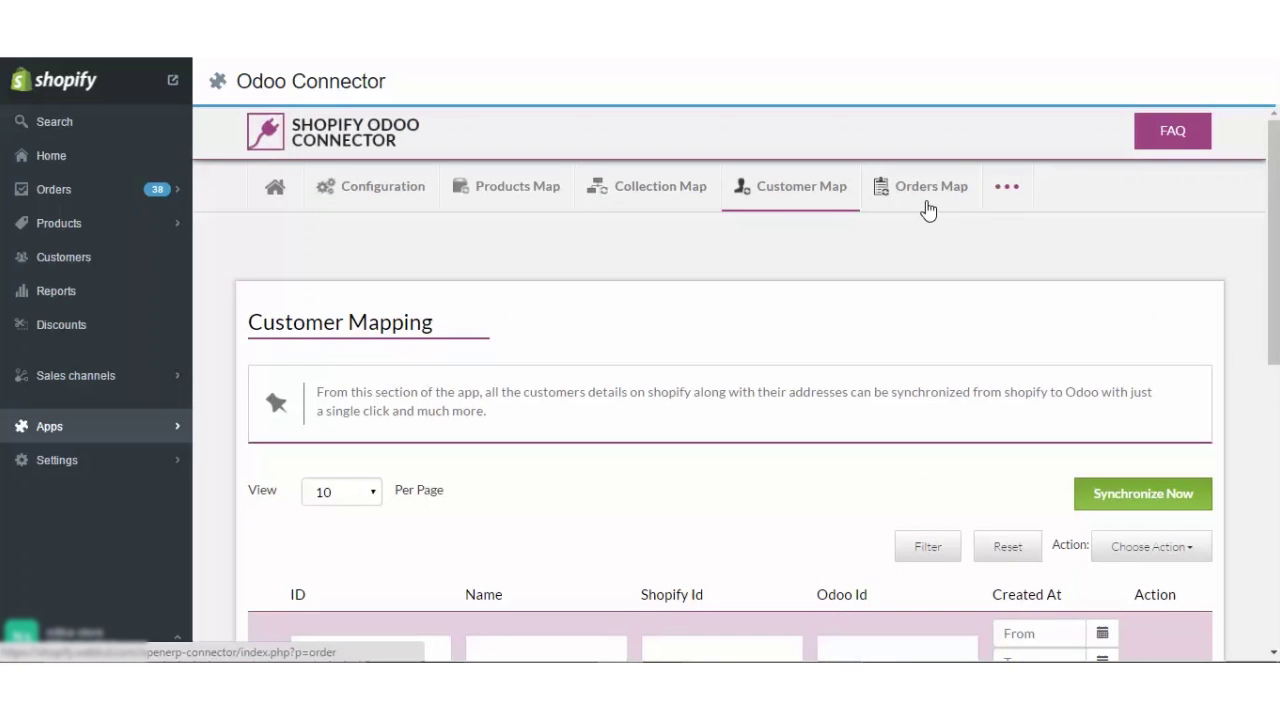
Step: Open Order Mapping, run Synchronize Now, and review the synced orders' Odoo IDs and statuses
left_click(928, 209)
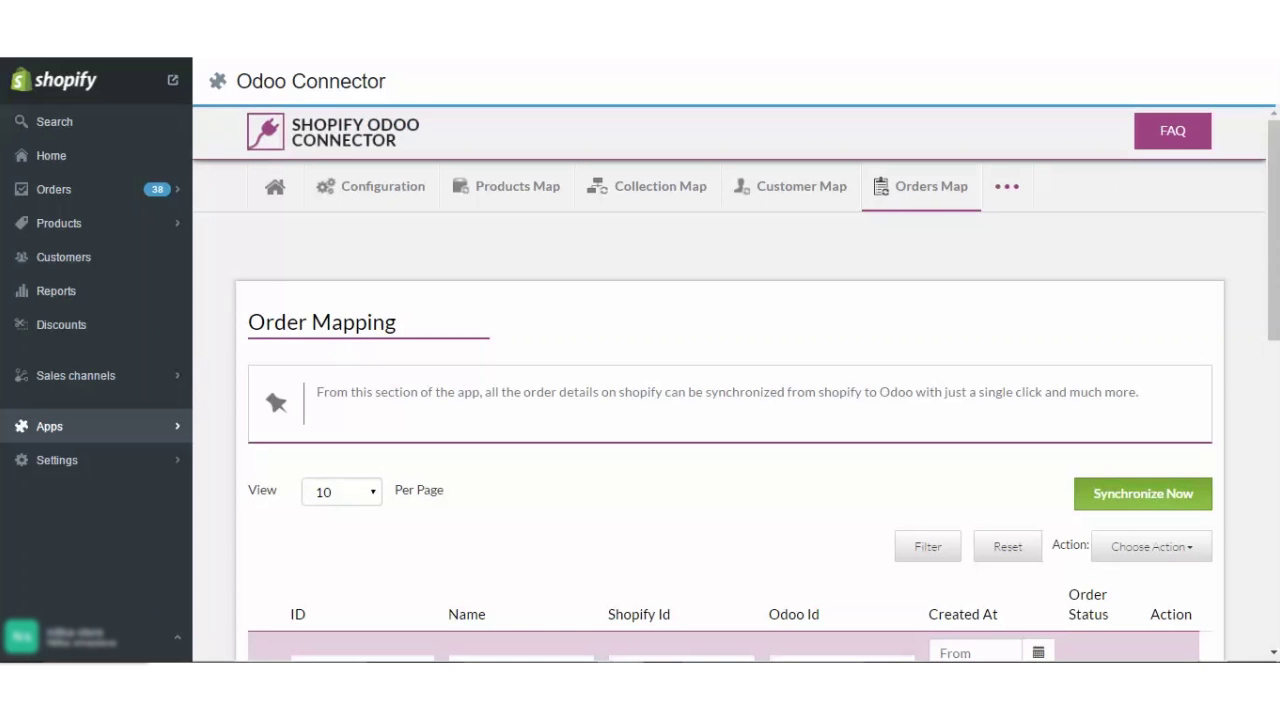
scroll(730, 400, "down", 3)
left_click(1181, 258)
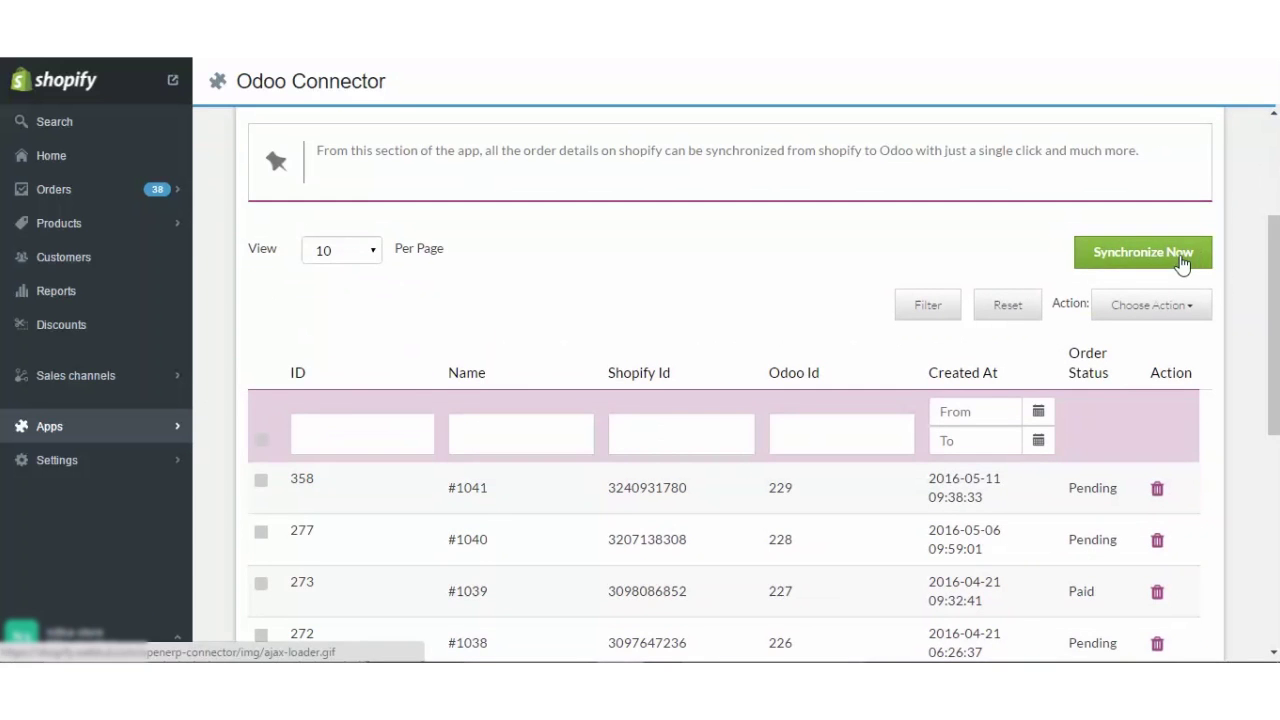
scroll(730, 400, "down", 3)
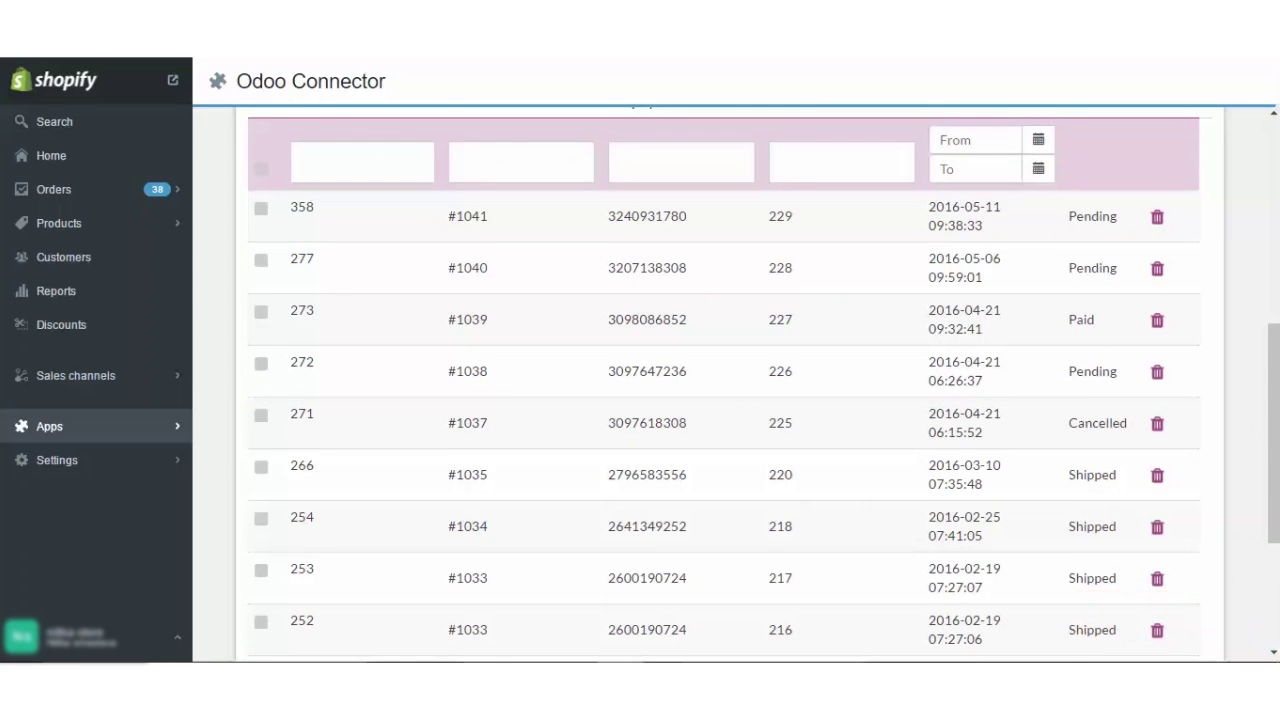
scroll(736, 388, "up", 6)
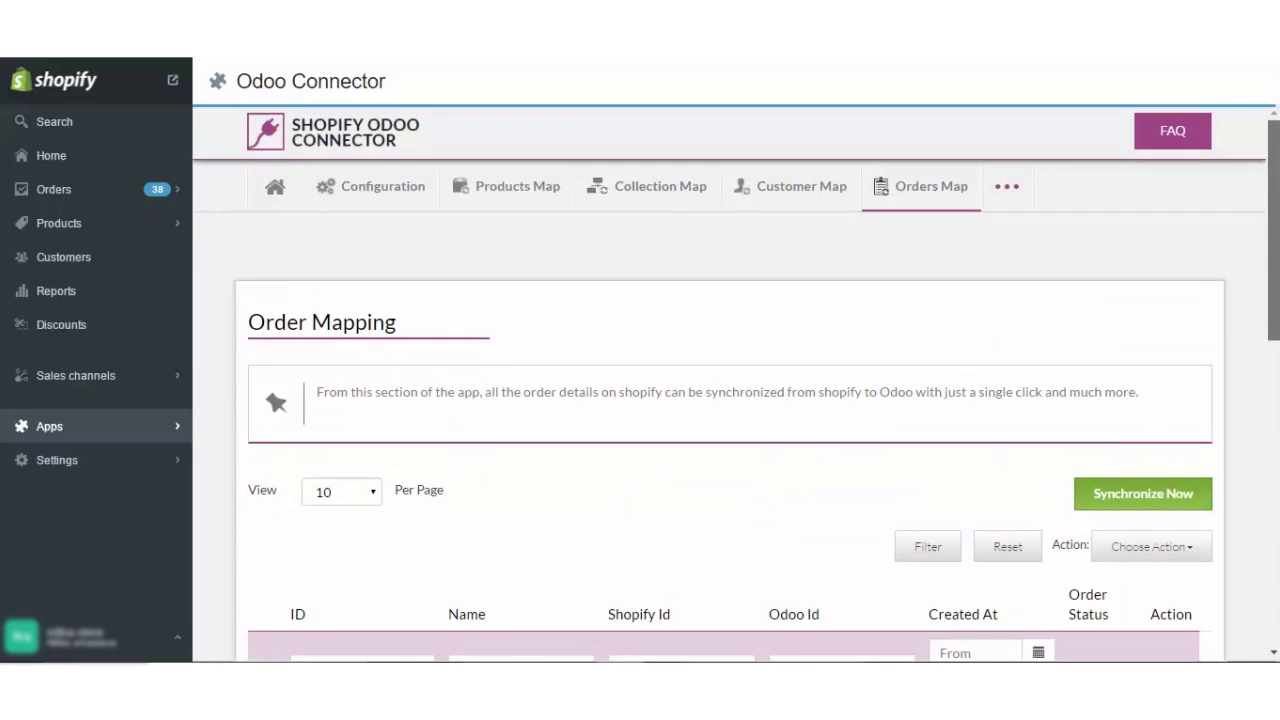
Step: Go to the Odoo Connector's Payment Mapping page
left_click(1012, 196)
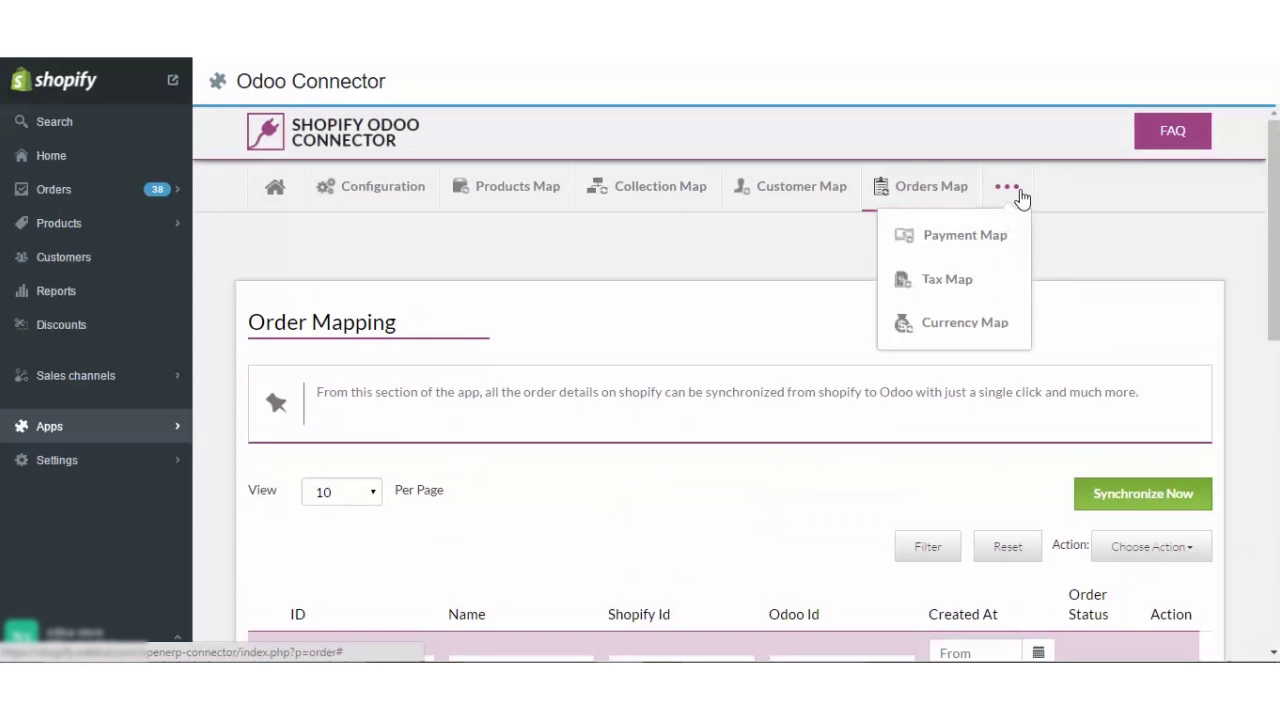
left_click(968, 236)
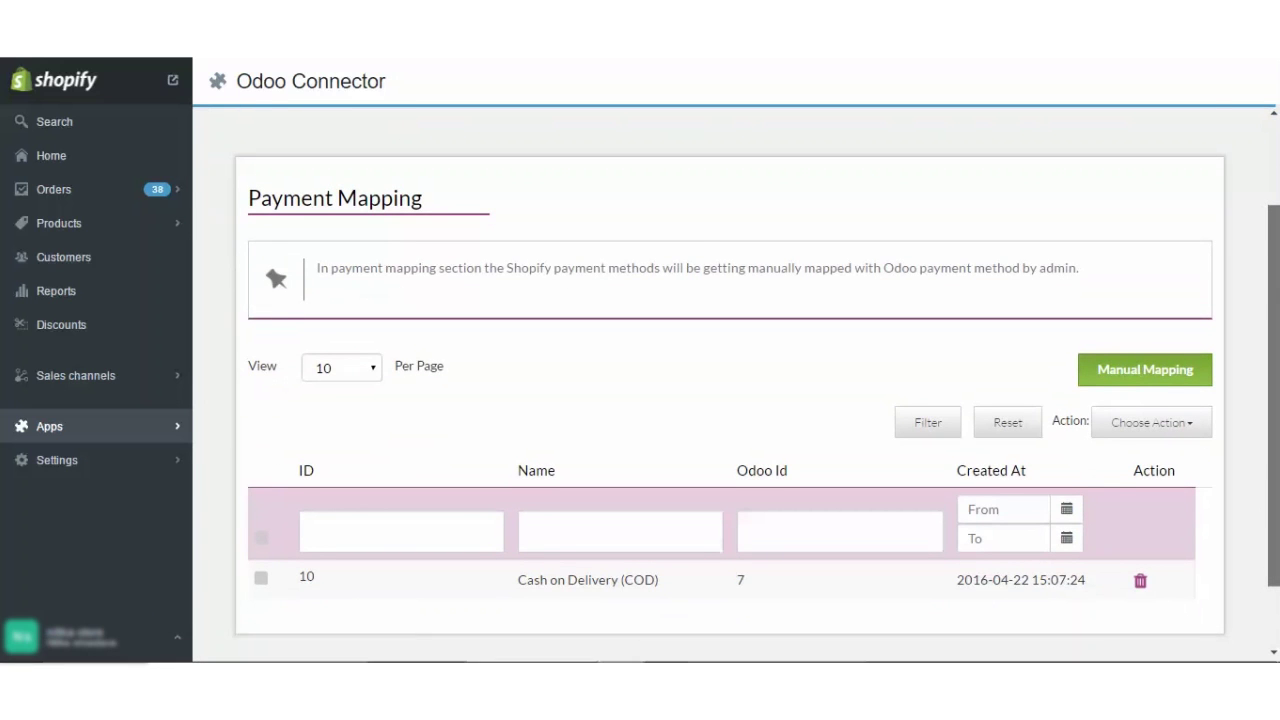
scroll(736, 400, "down", 1)
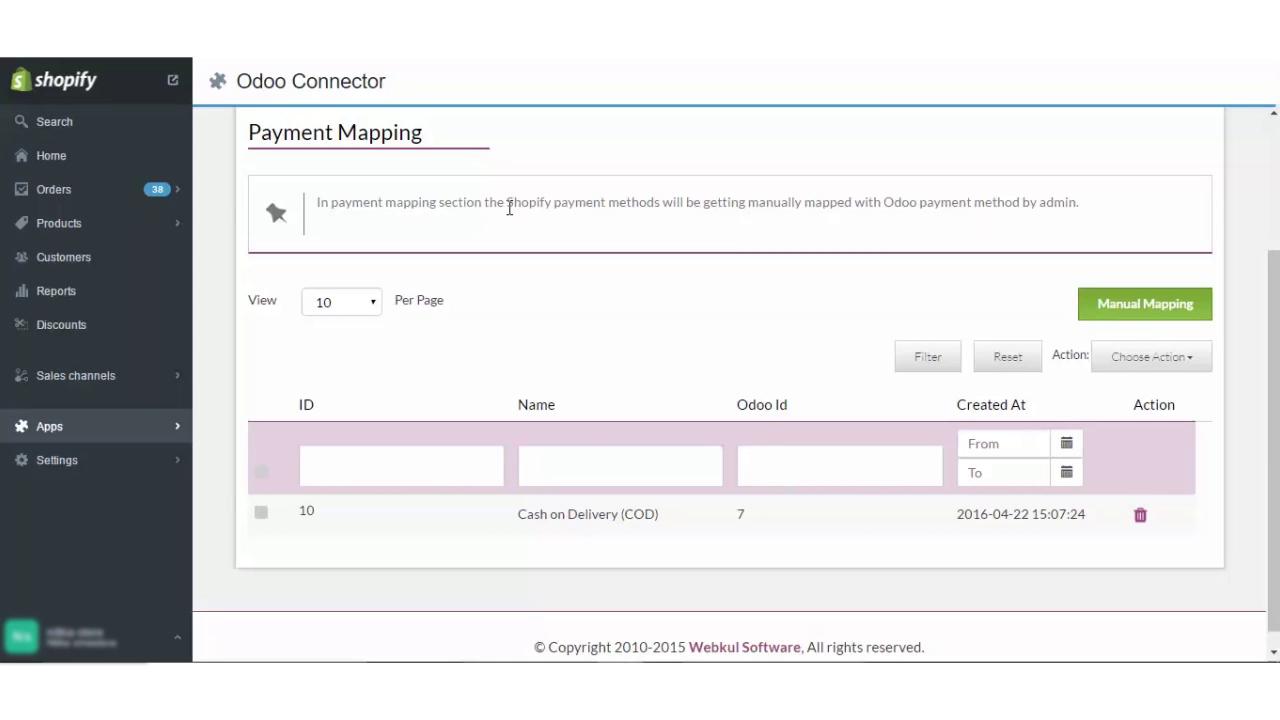
Step: Map Manual Payments' Cash on Delivery (COD) to Odoo Cash; it's rejected as already existing
left_click(1104, 314)
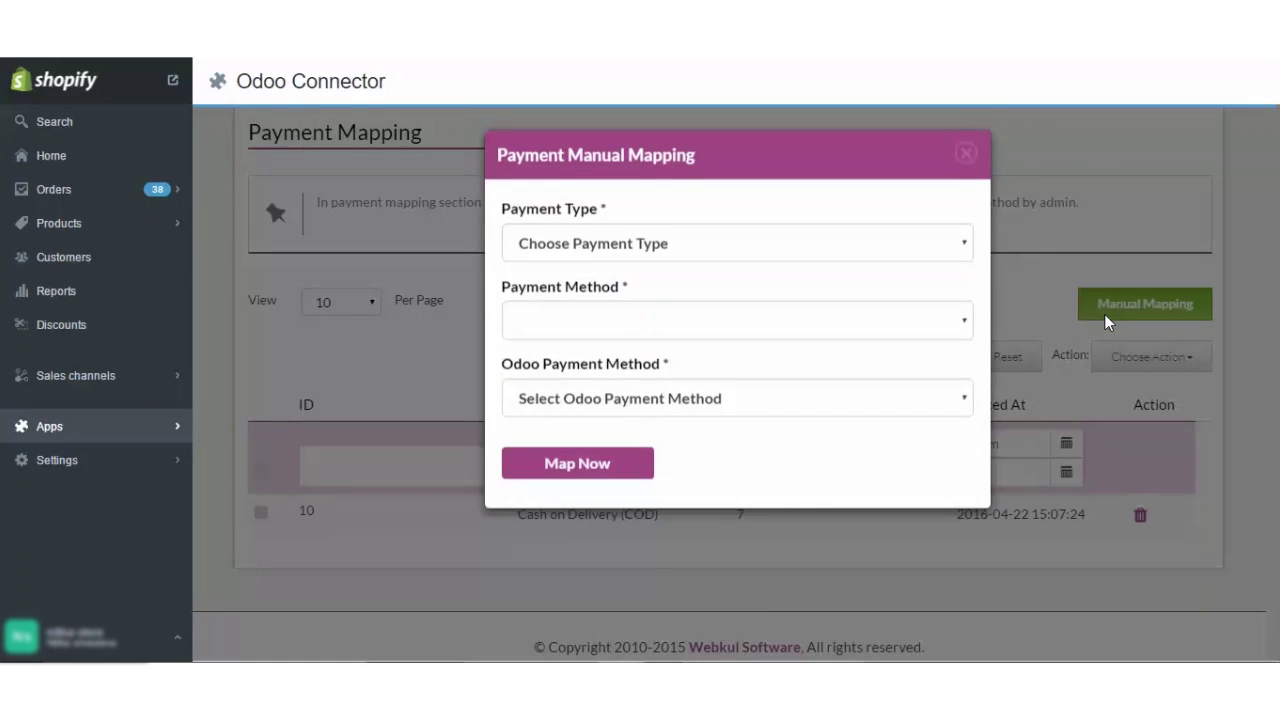
left_click(715, 247)
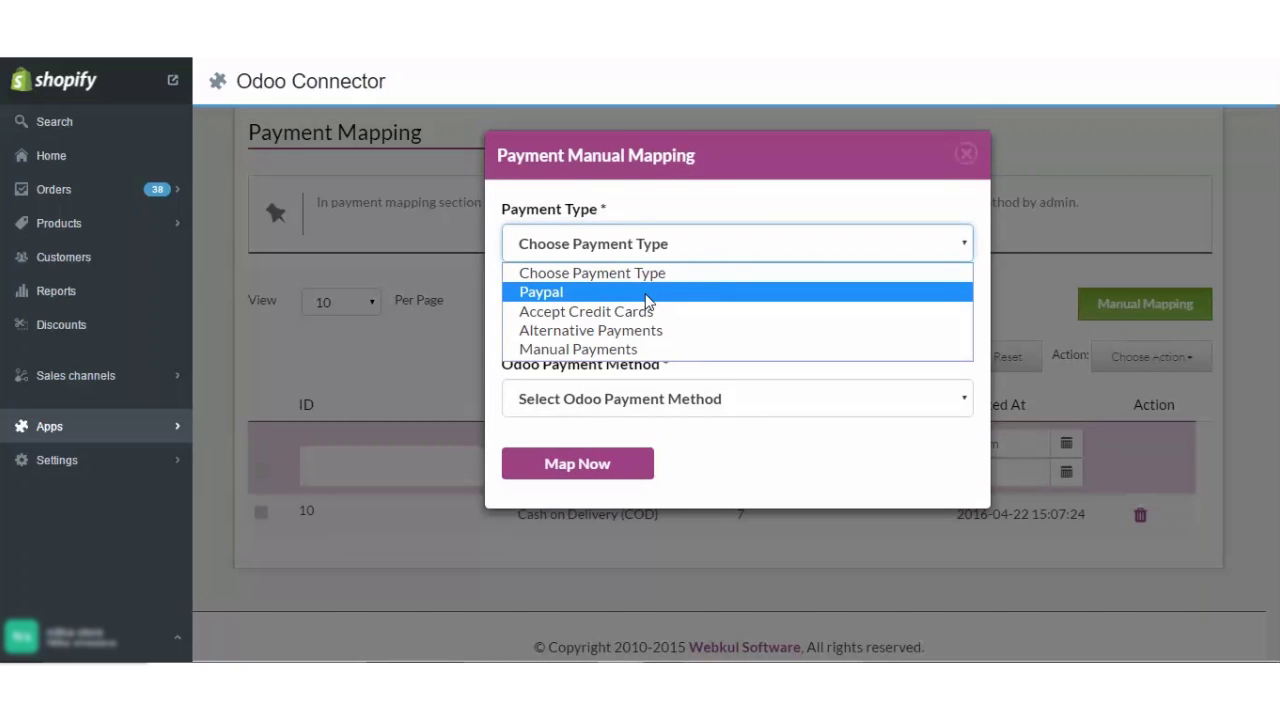
left_click(600, 349)
left_click(628, 330)
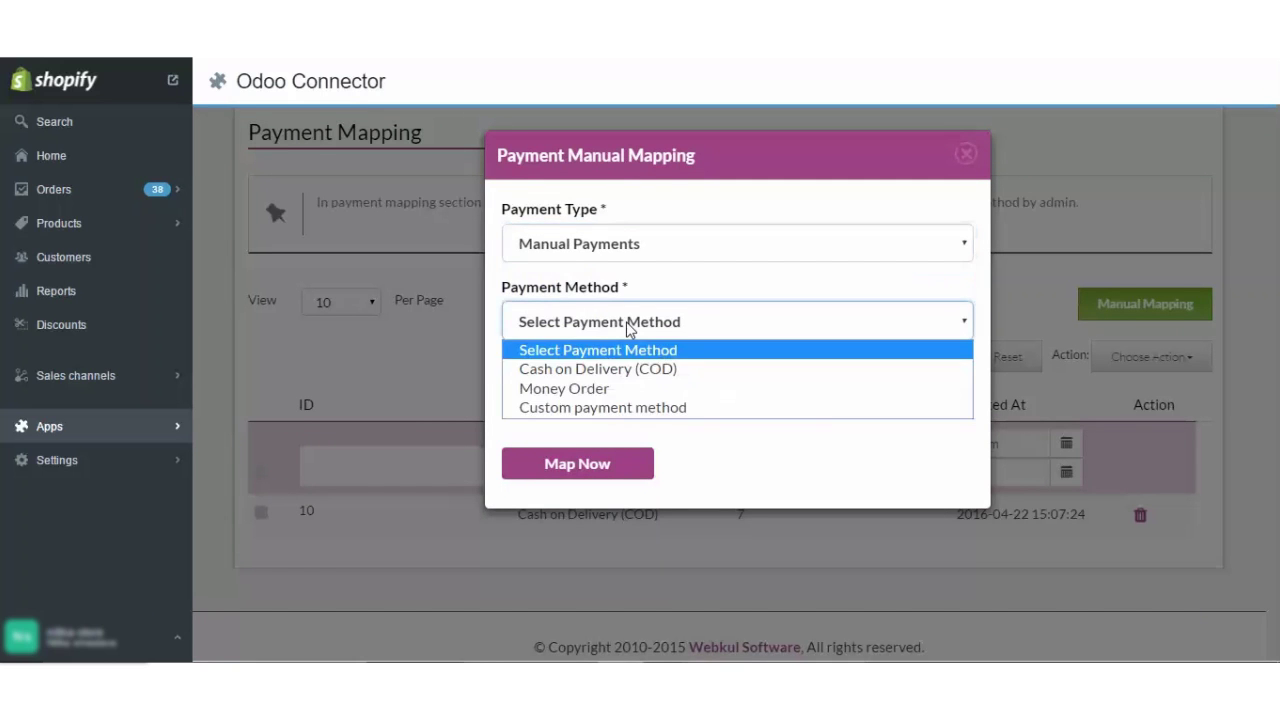
left_click(592, 367)
left_click(588, 400)
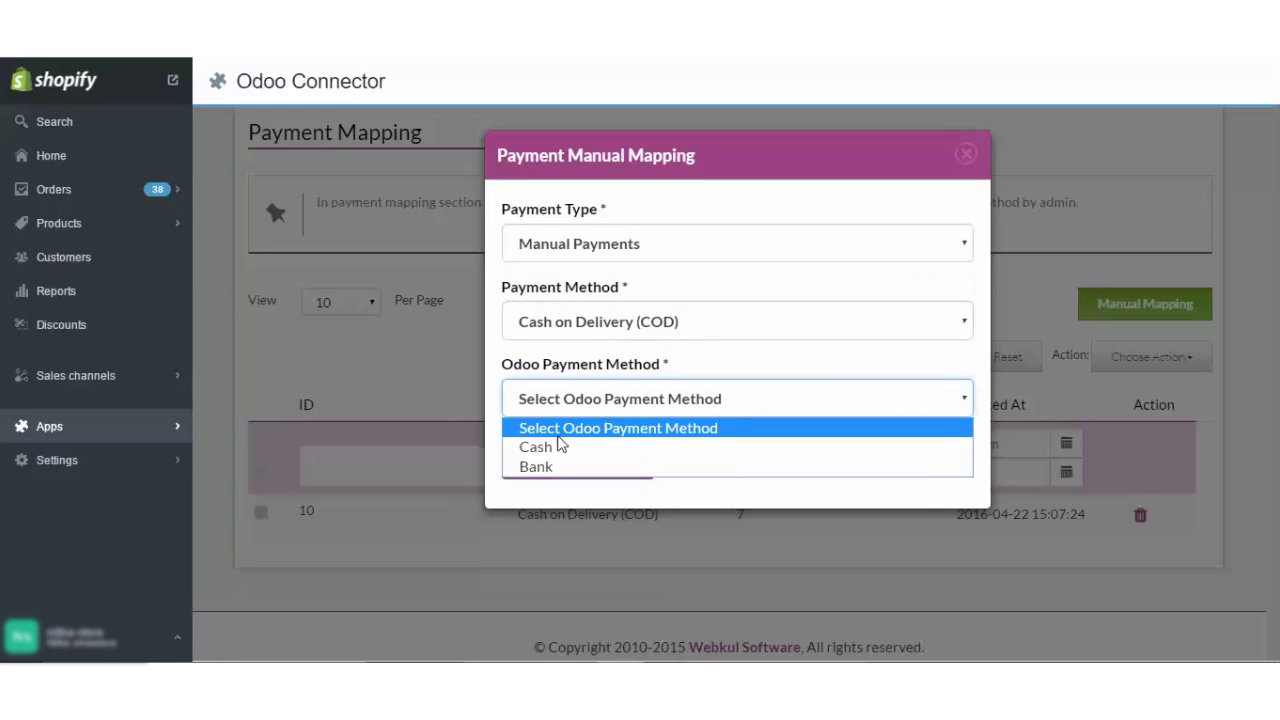
left_click(545, 446)
left_click(578, 468)
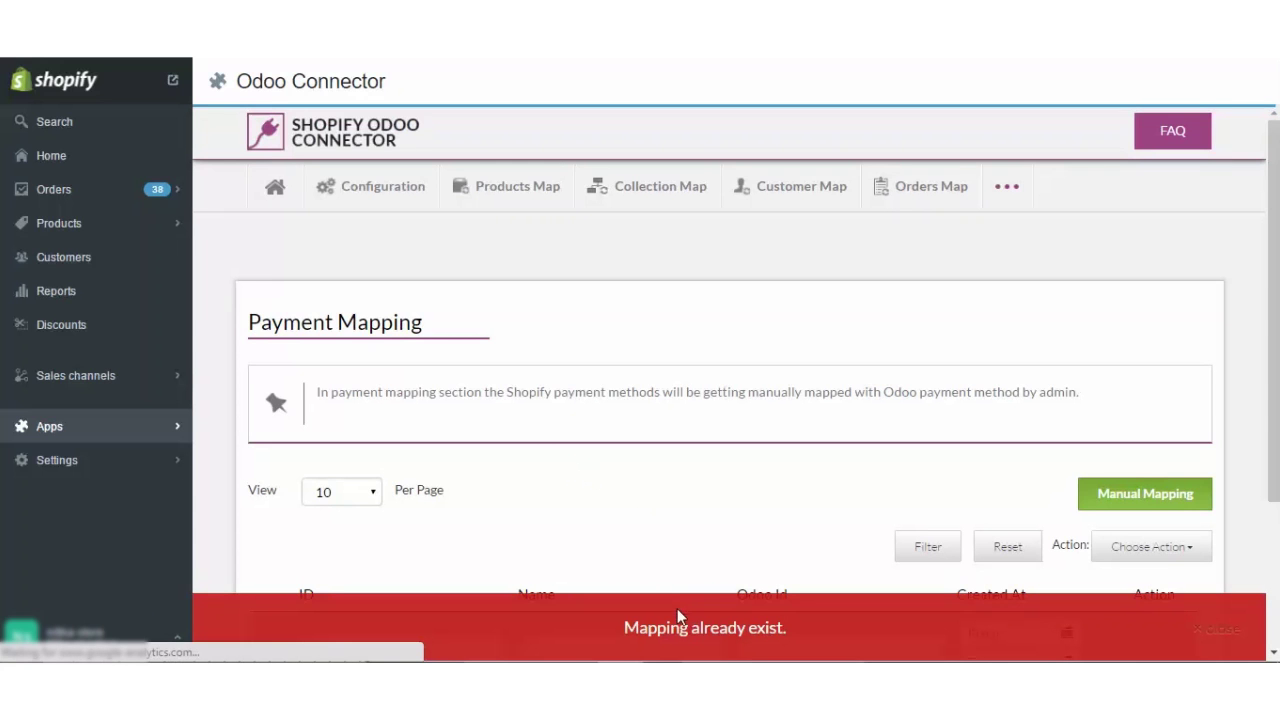
scroll(1278, 308, "down", 2)
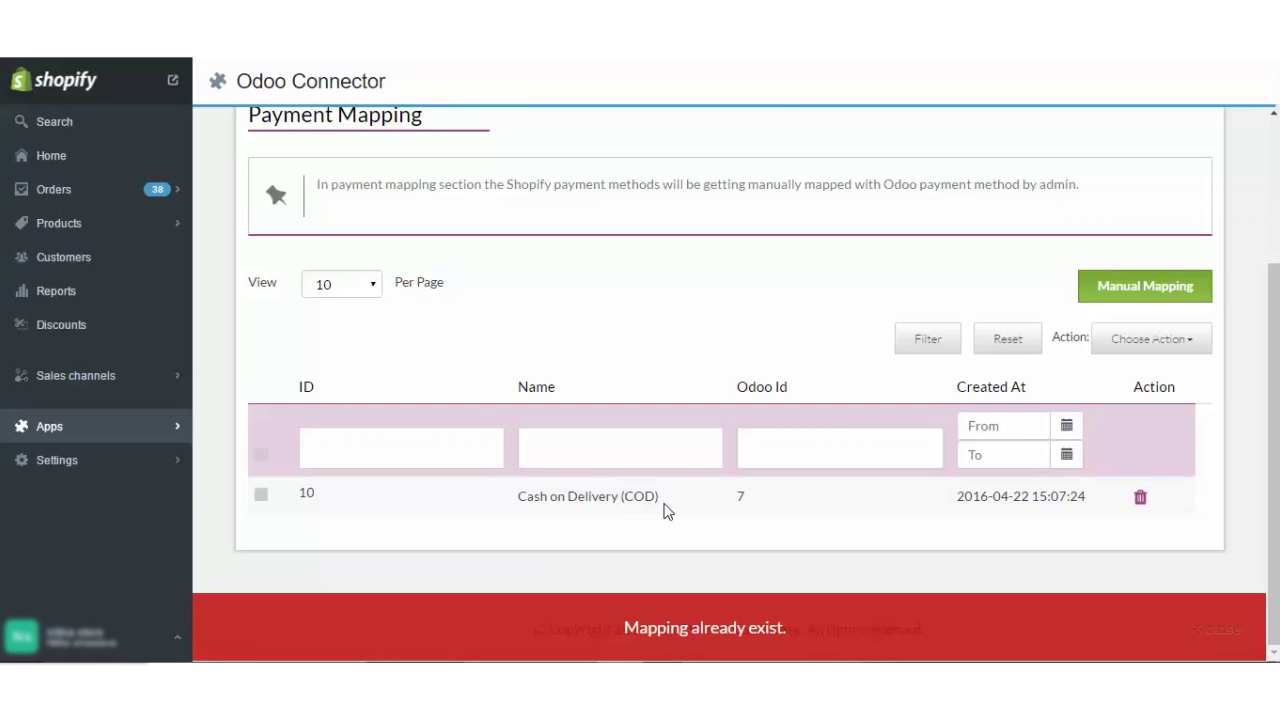
scroll(730, 380, "up", 2)
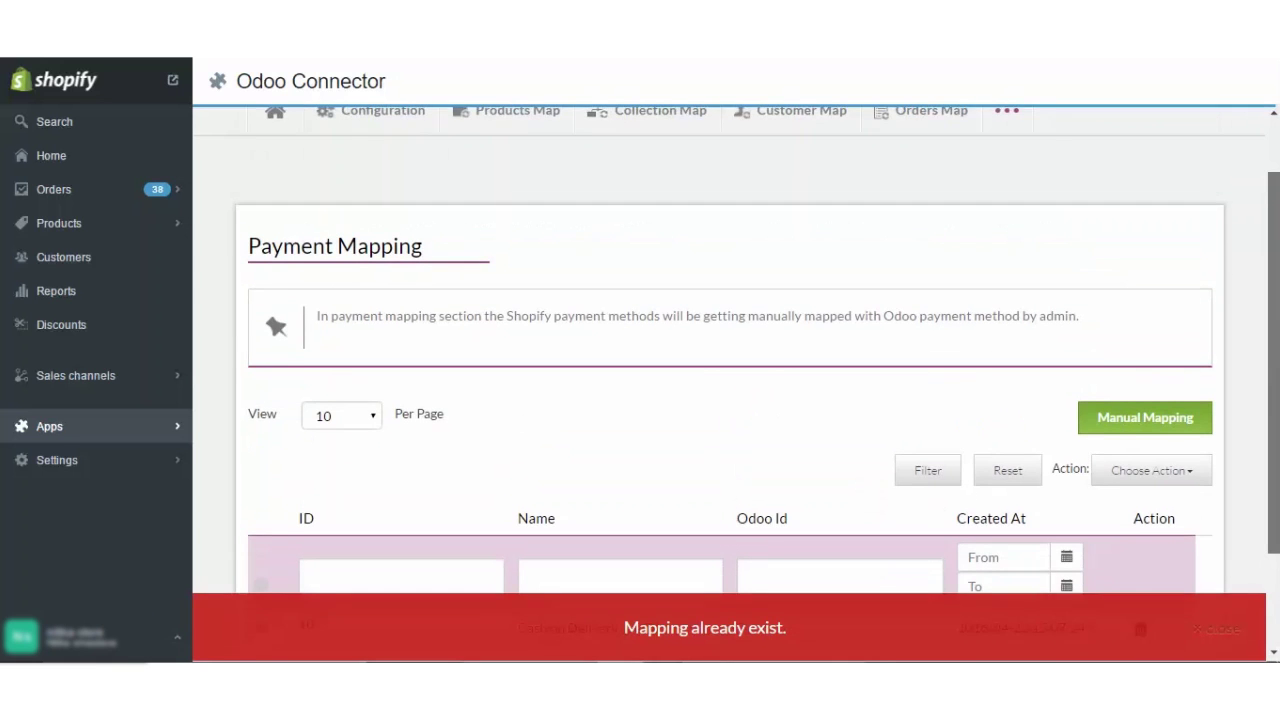
scroll(730, 380, "down", 1)
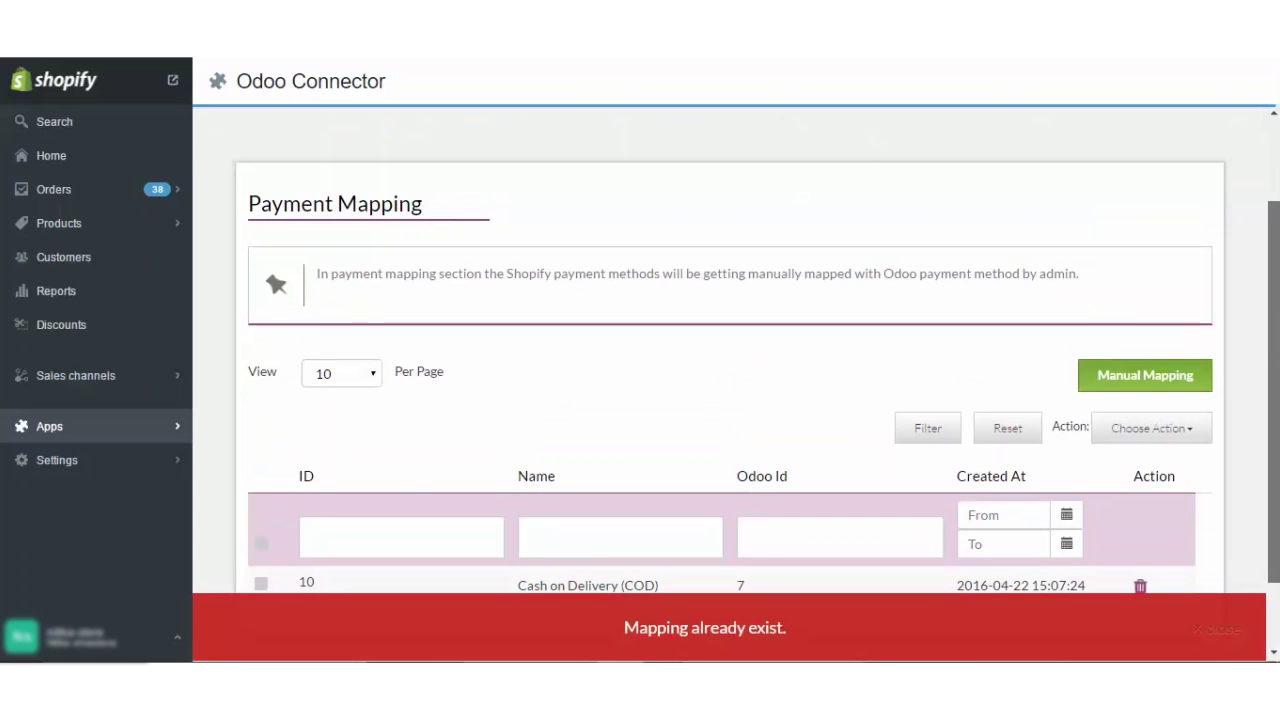
scroll(1137, 309, "up", 2)
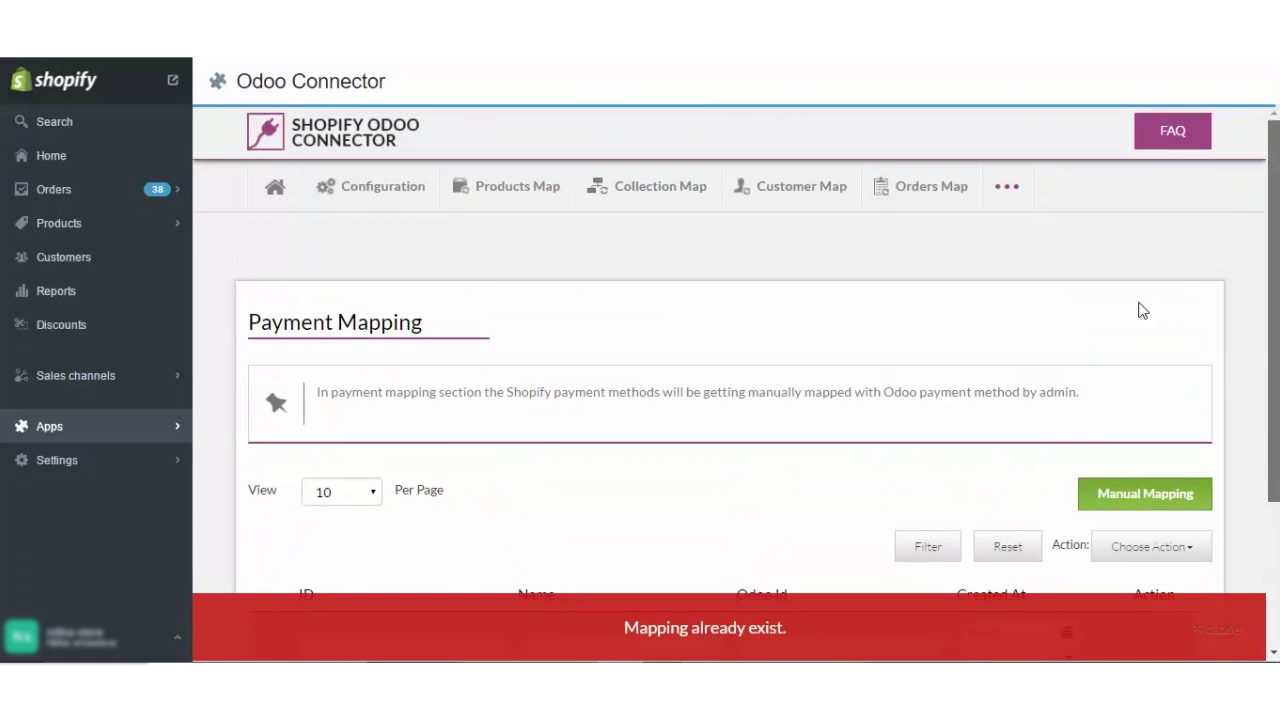
left_click(1007, 207)
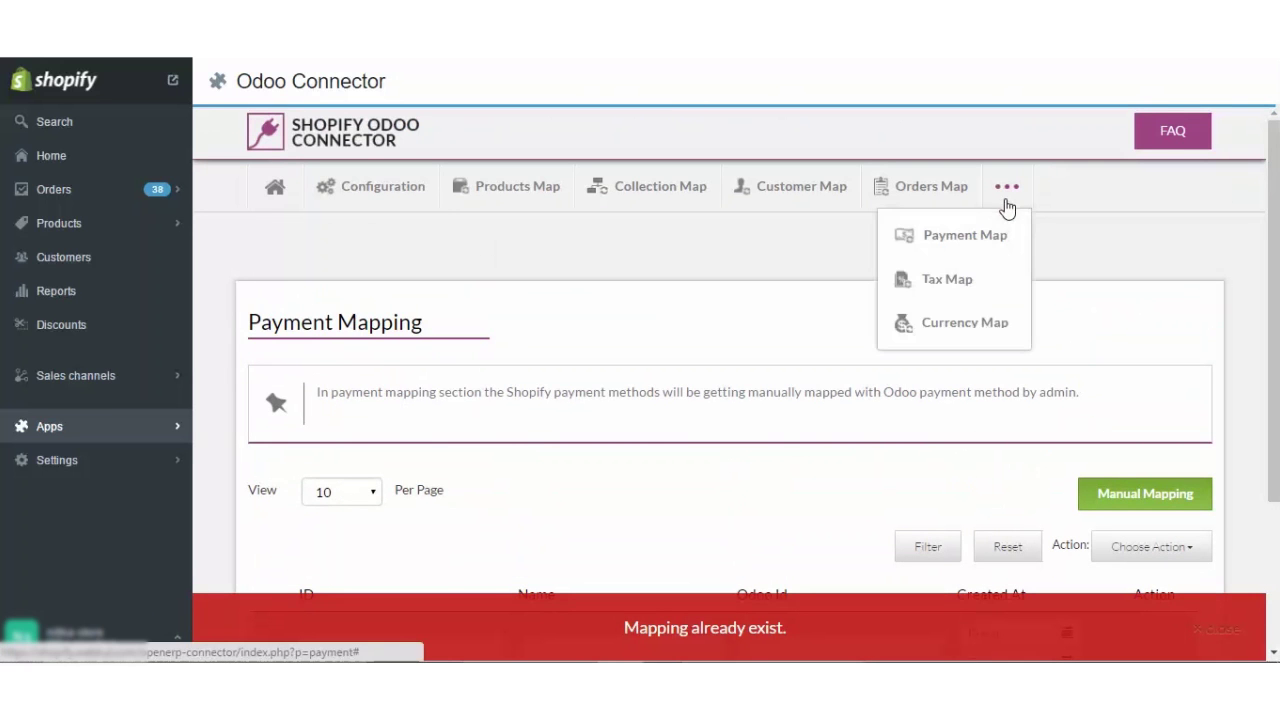
Step: Go to the Tax Mapping page and review the existing tax mappings
left_click(960, 296)
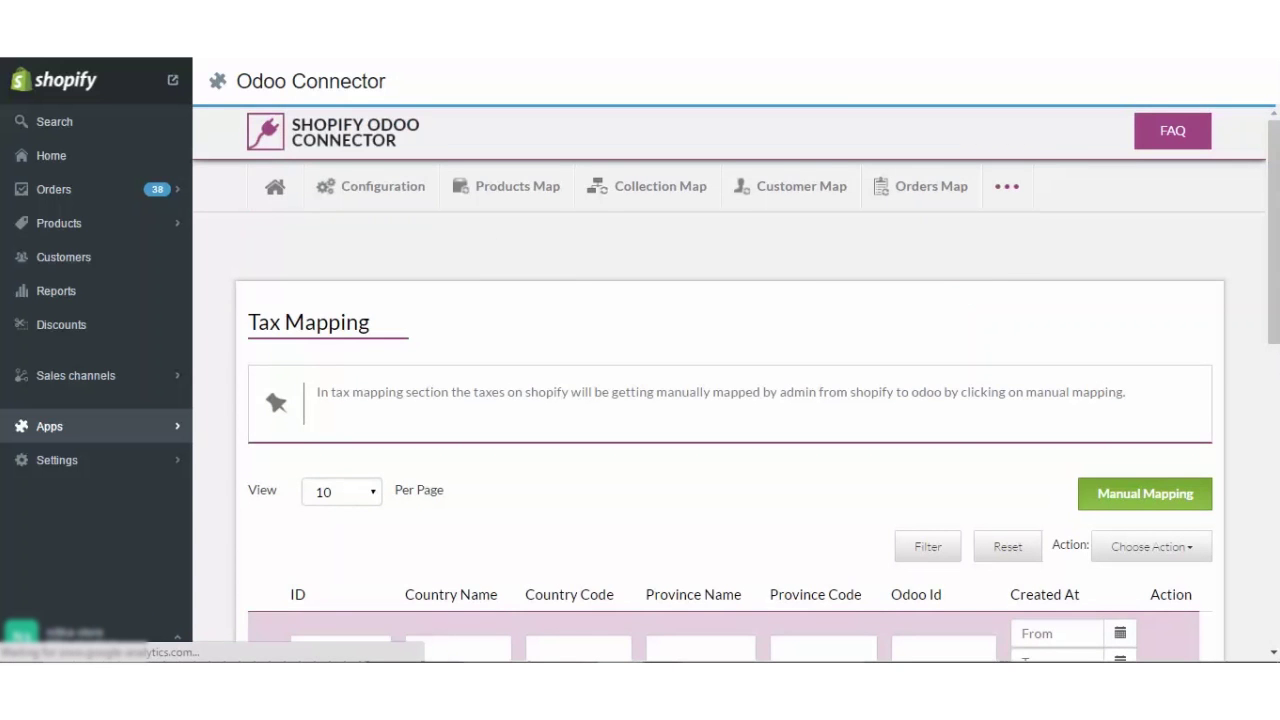
scroll(958, 296, "down", 2)
scroll(736, 384, "down", 2)
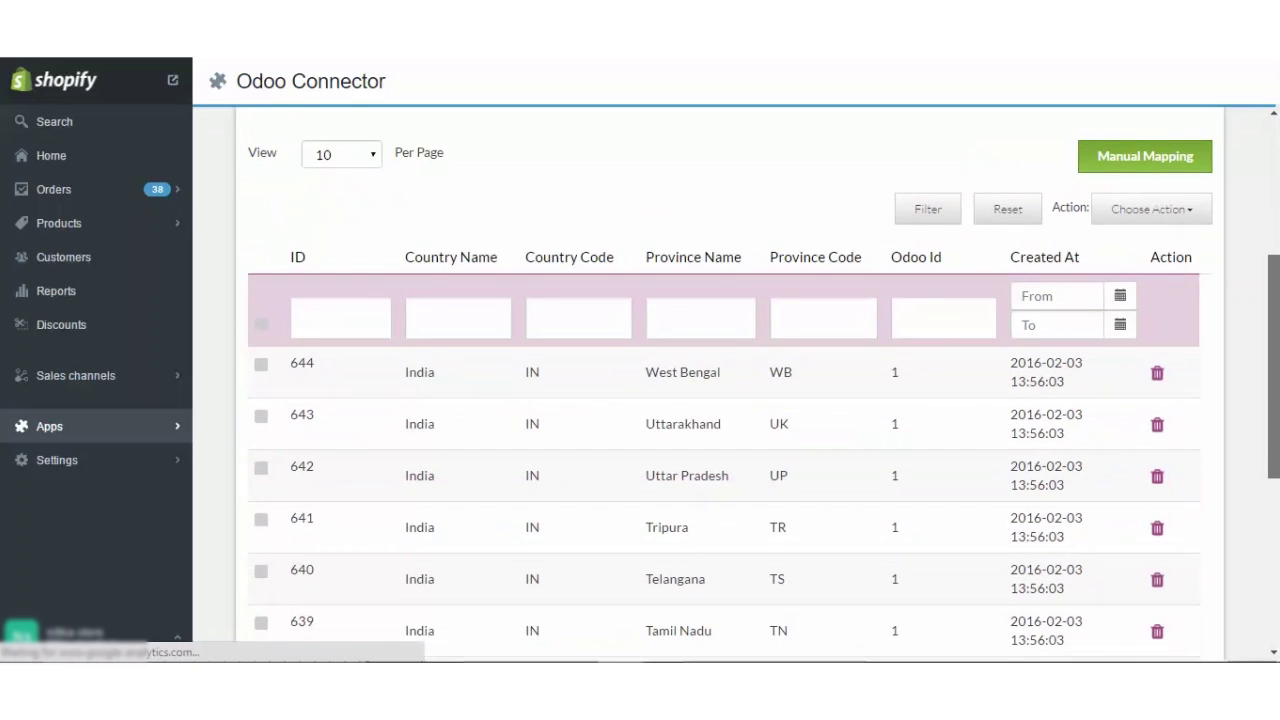
scroll(736, 384, "up", 2)
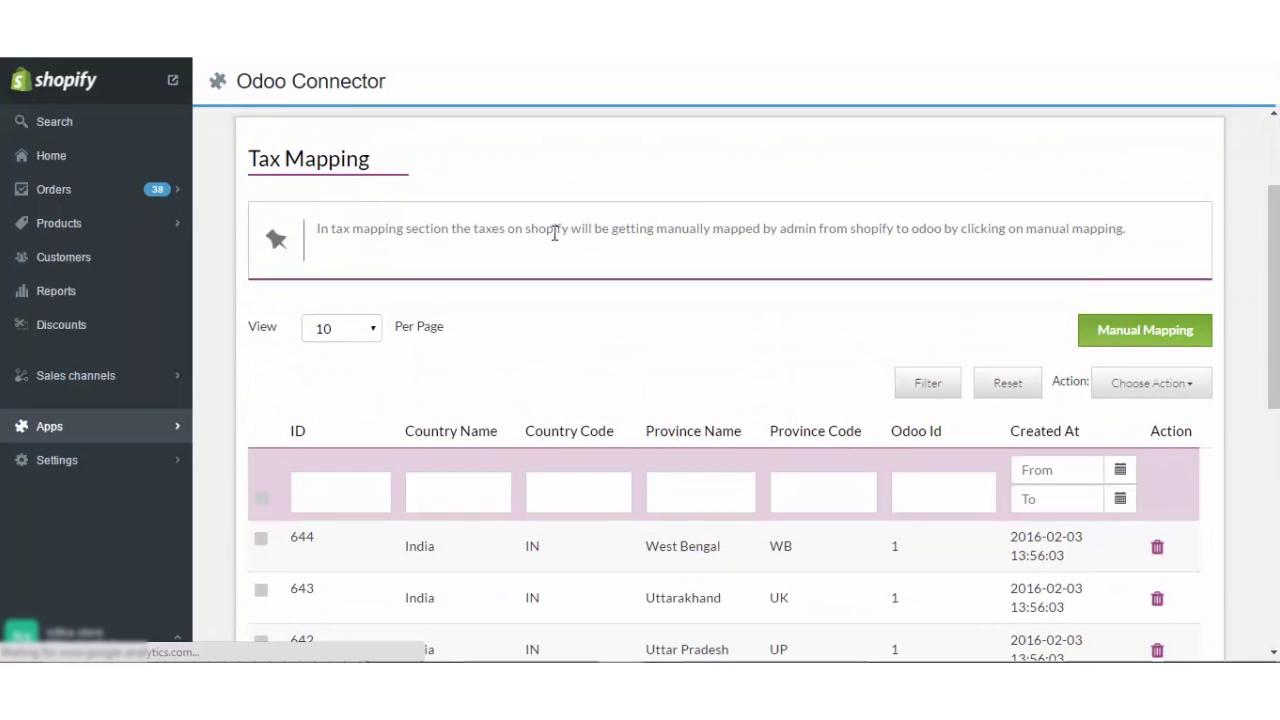
Step: Inspect the manual tax mapping form's country, region and Odoo tax lists, then close without saving
left_click(1140, 335)
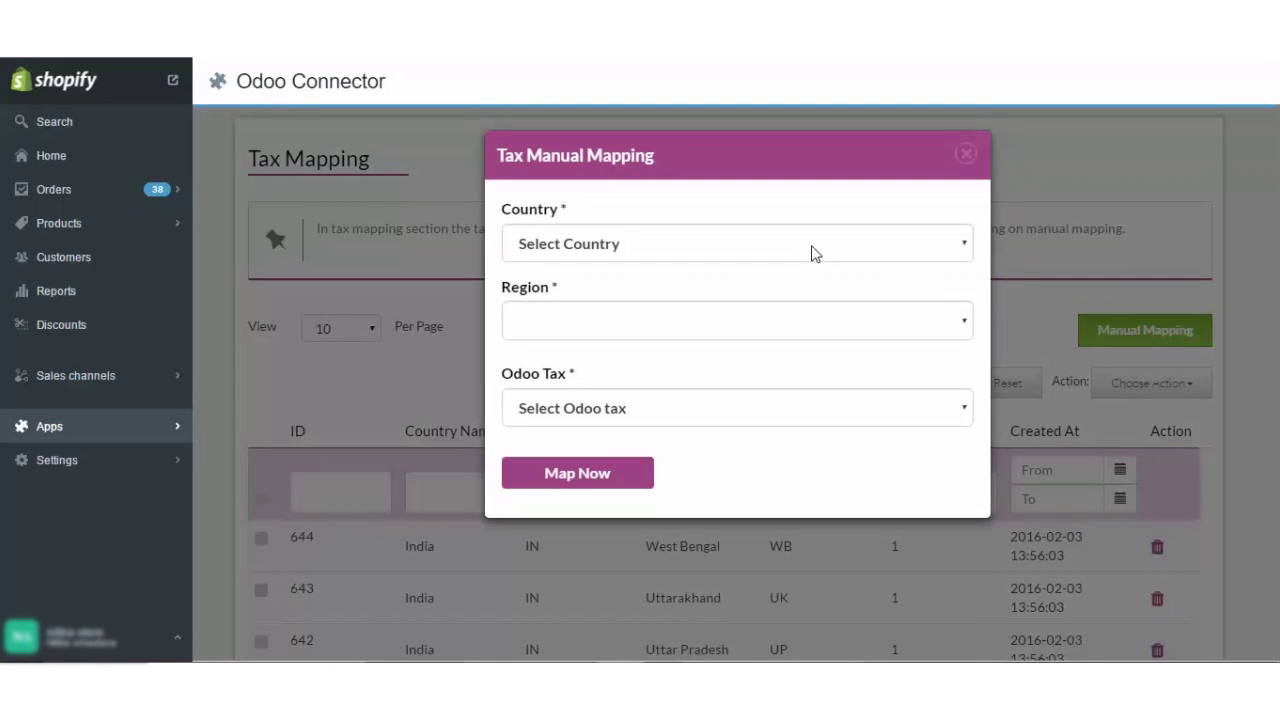
left_click(811, 248)
left_click(811, 250)
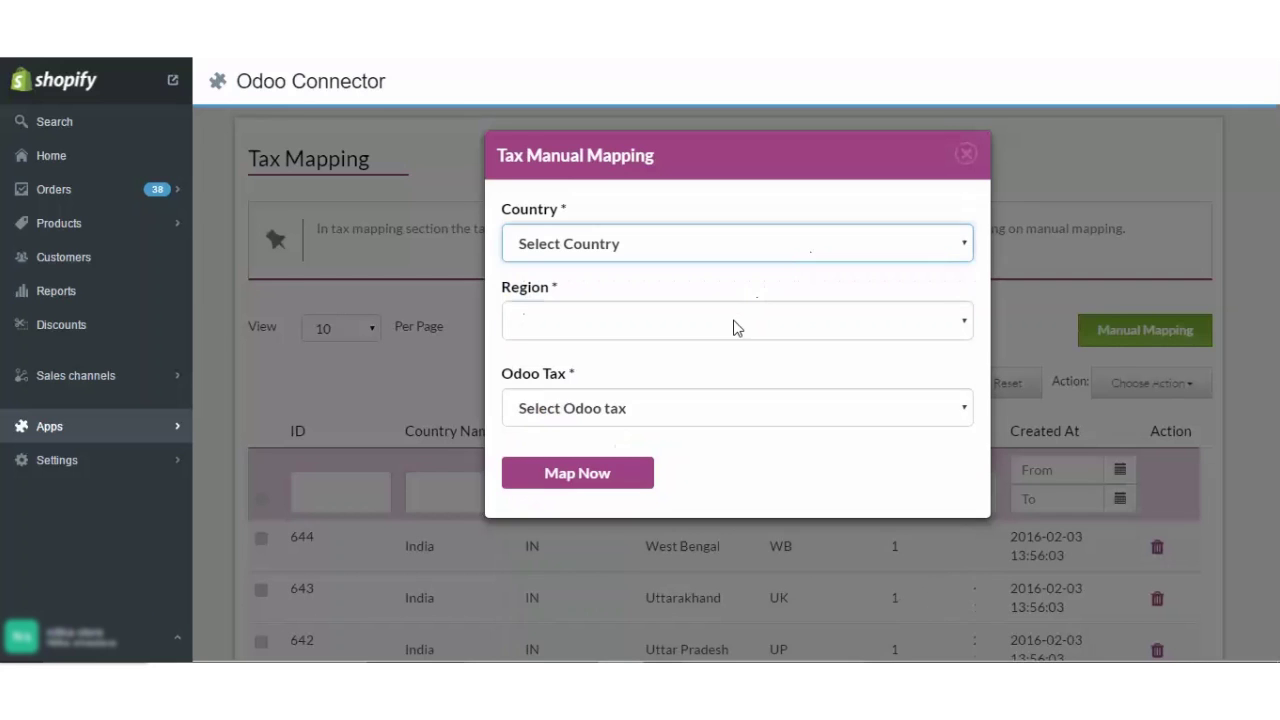
left_click(733, 327)
left_click(656, 410)
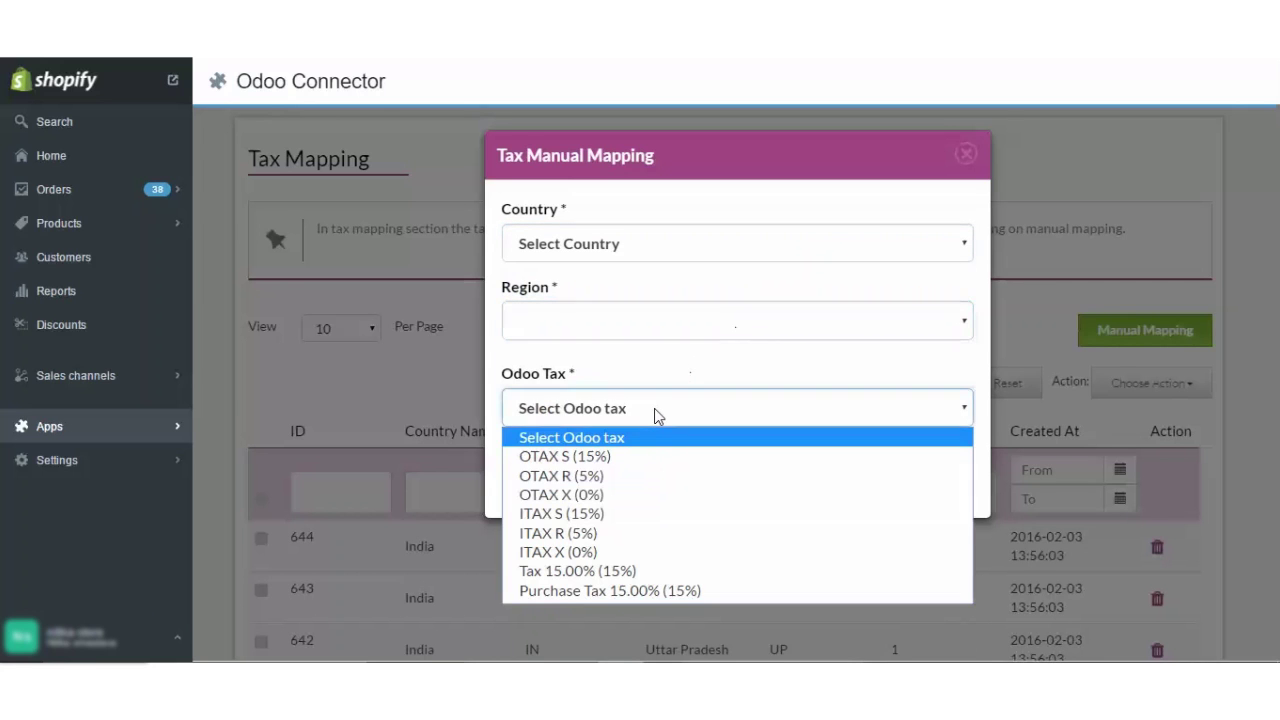
left_click(648, 419)
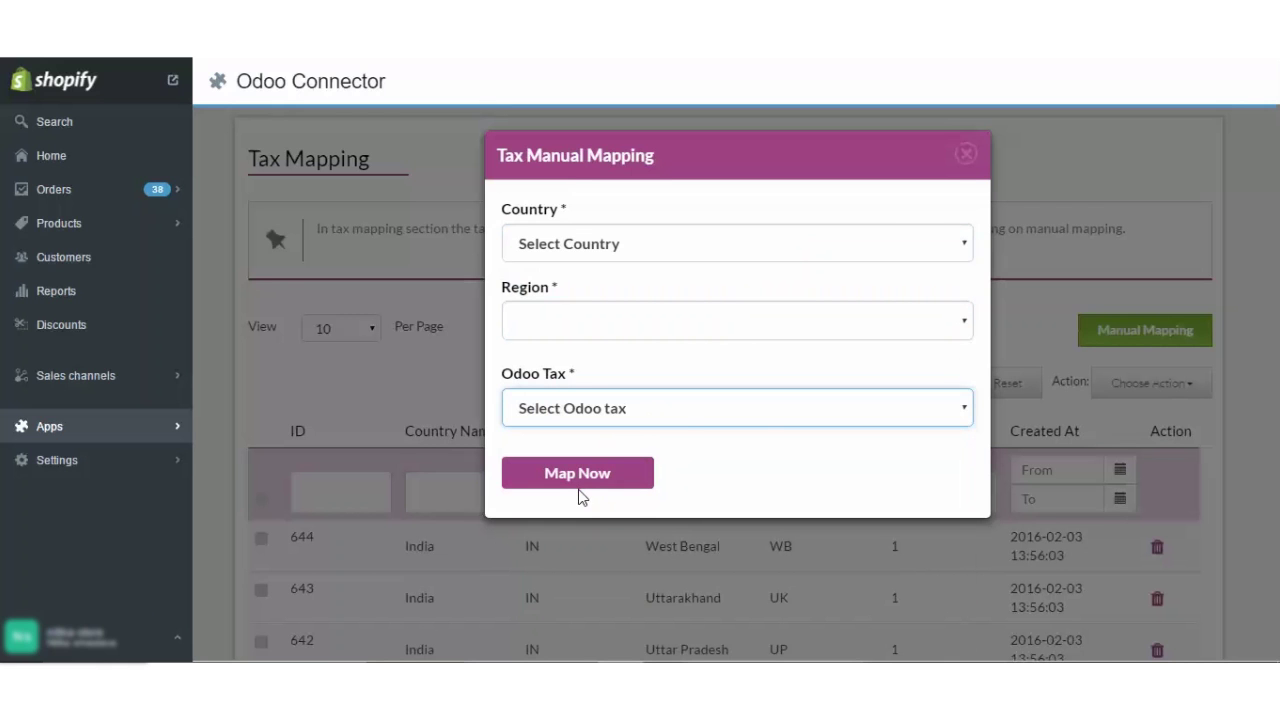
left_click(964, 156)
Step: Delete the West Bengal tax mapping (row 644) and confirm the deletion
scroll(730, 400, "down", 5)
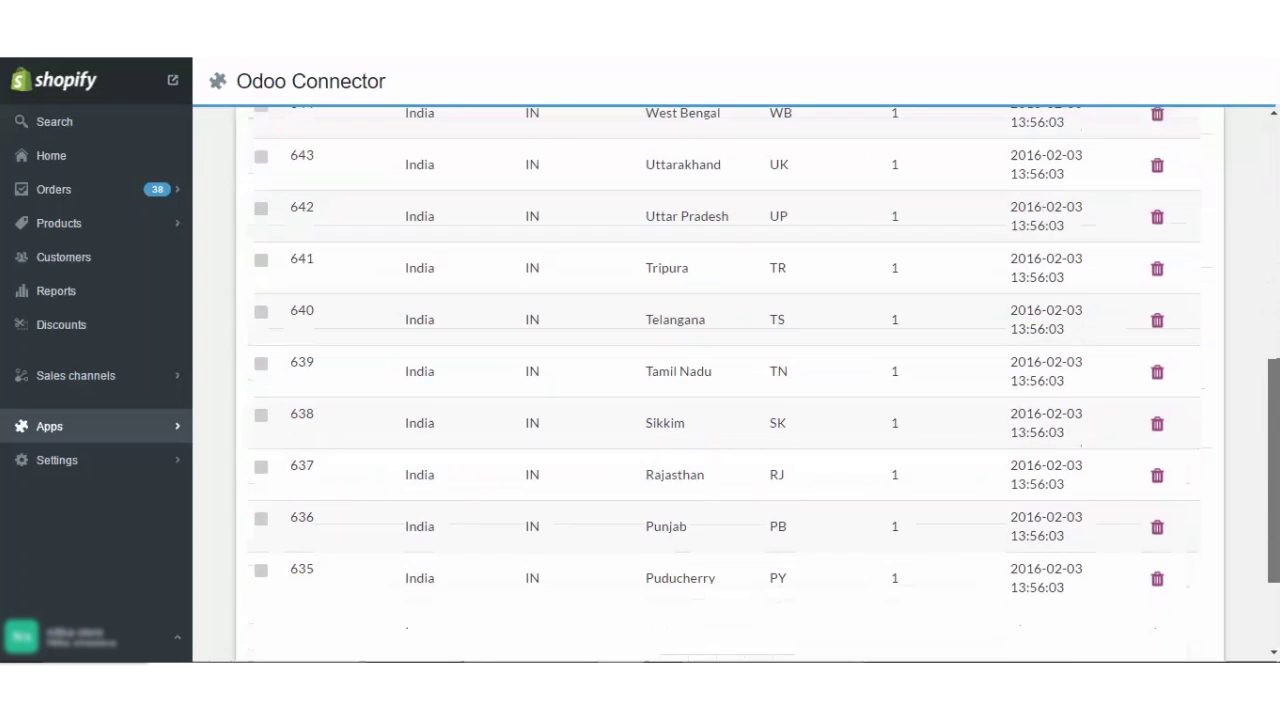
scroll(730, 400, "down", 1)
scroll(730, 400, "up", 4)
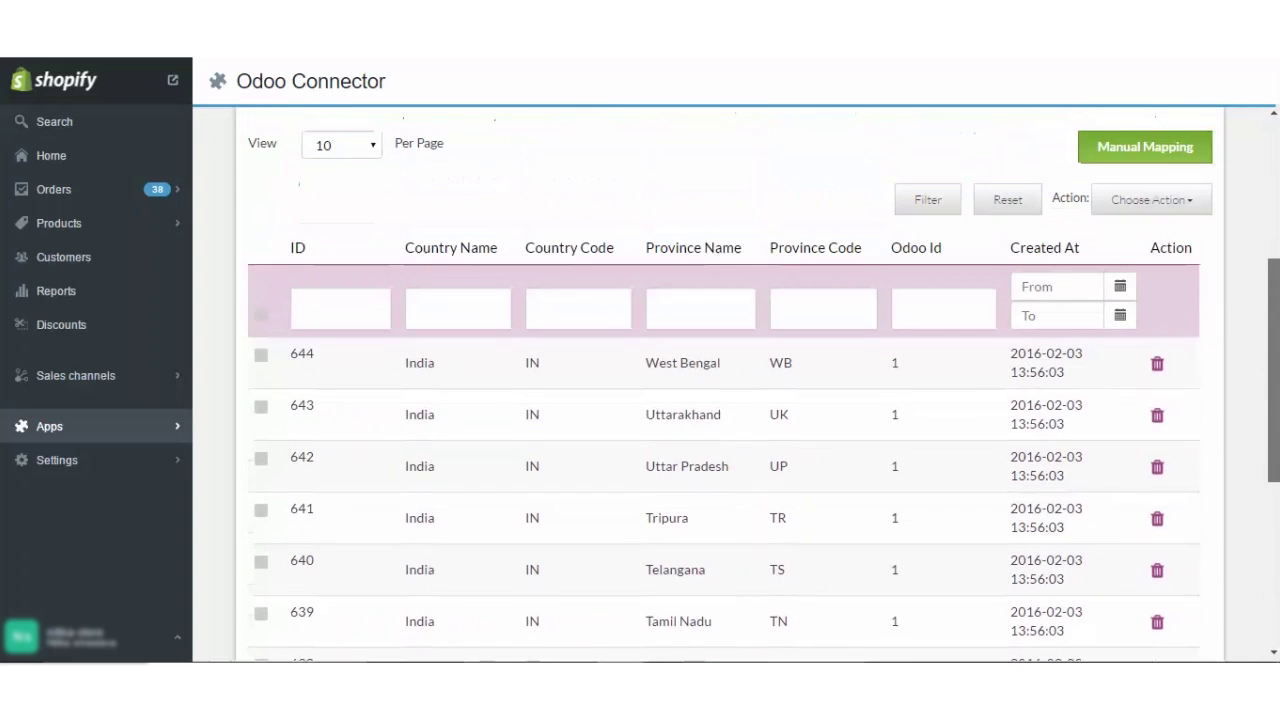
left_click(1157, 396)
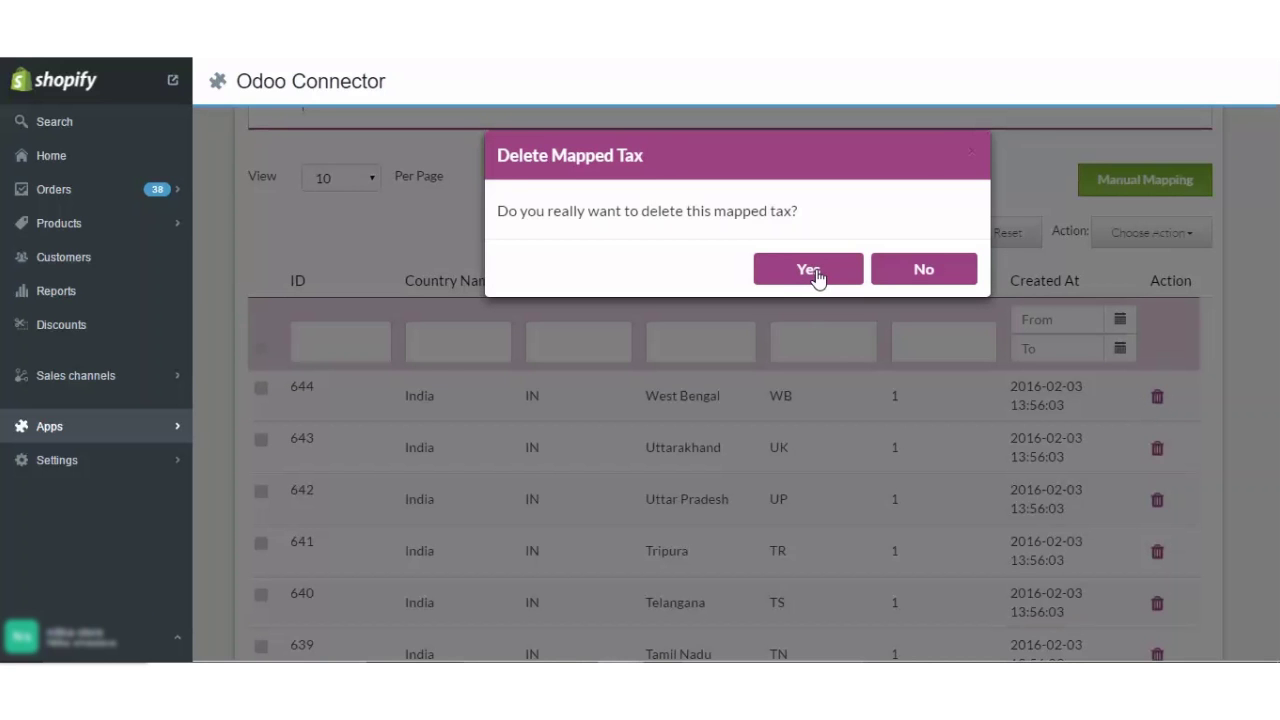
left_click(809, 270)
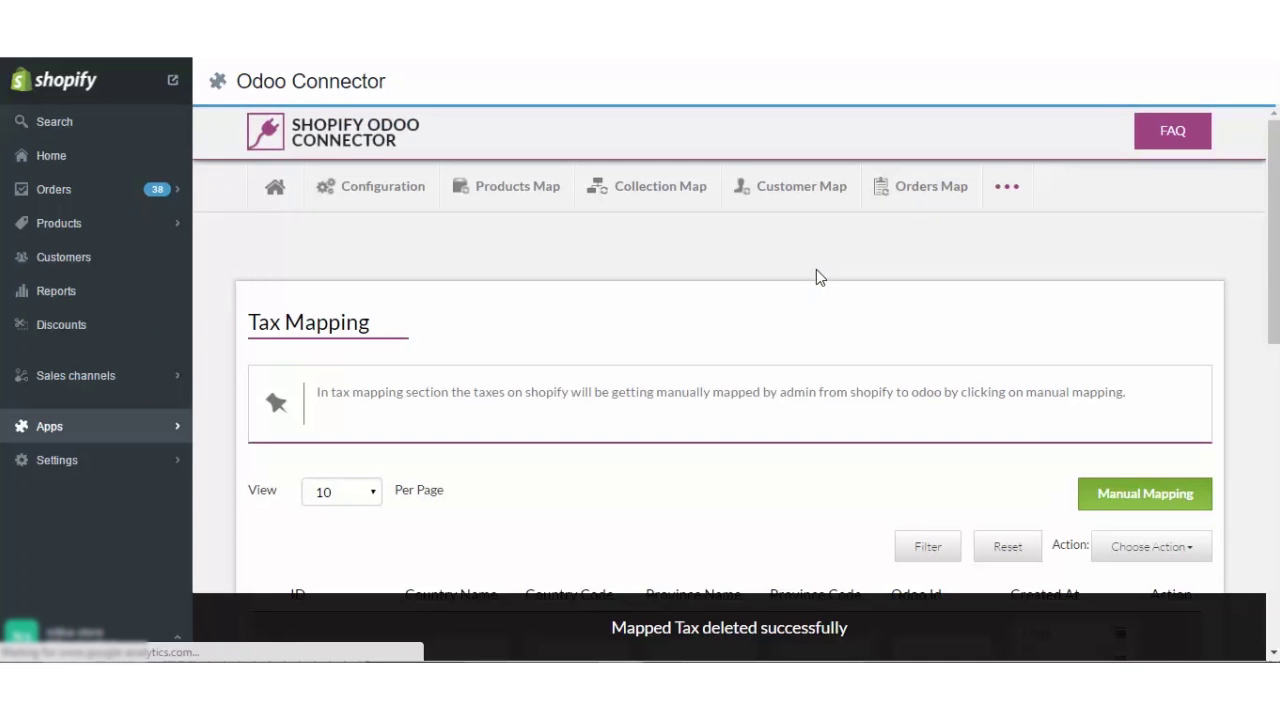
Step: Go to the Currency Mapping page
left_click(1008, 192)
left_click(962, 324)
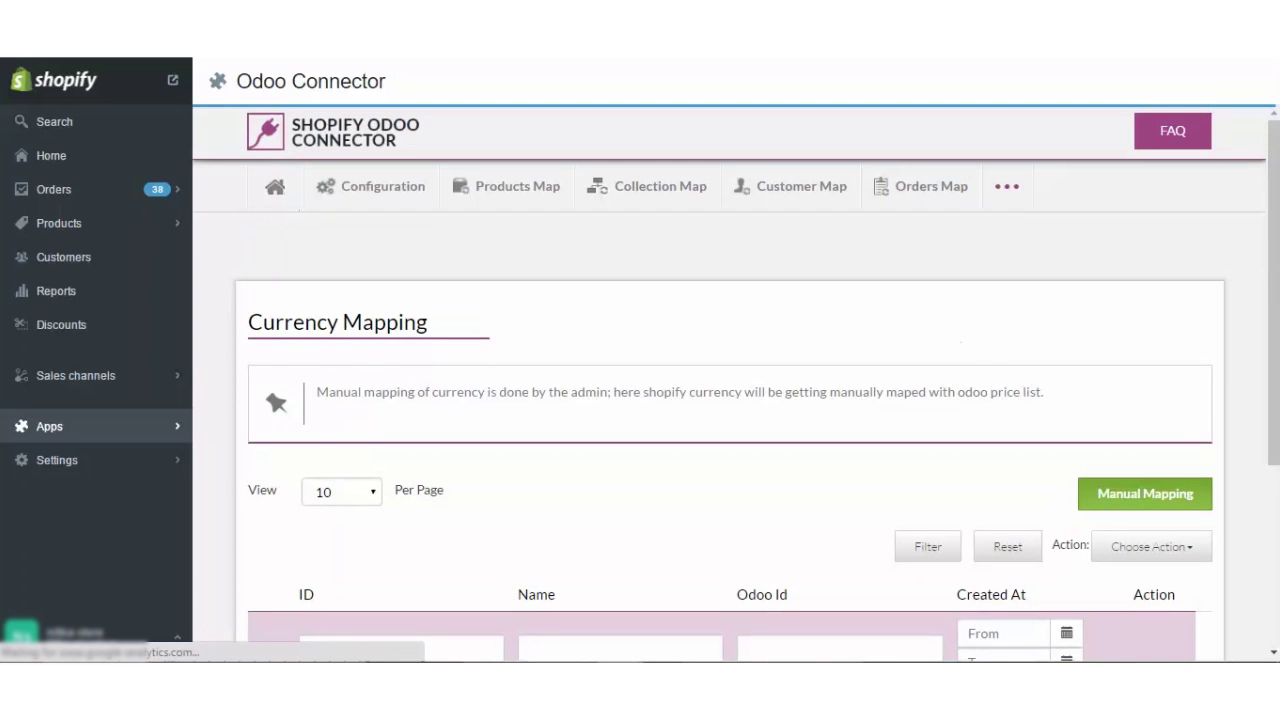
scroll(1256, 388, "down", 3)
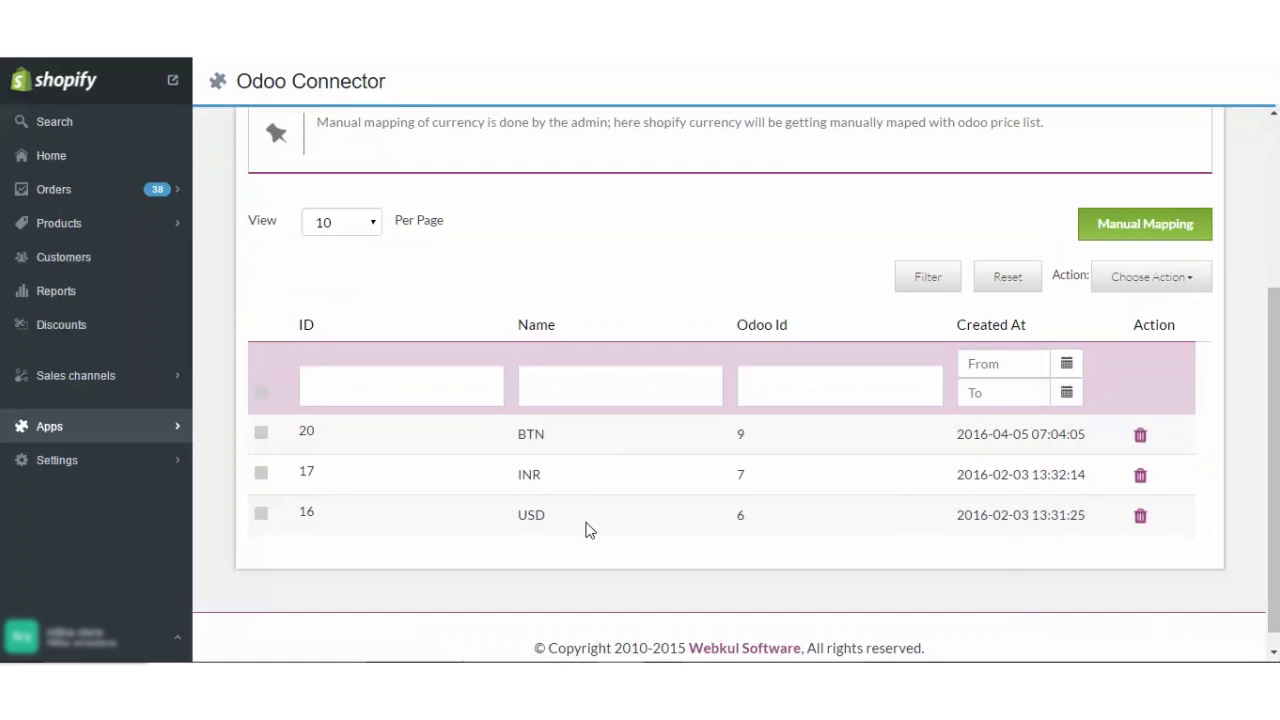
Step: Map Shopify currency USD to the Odoo price list Shopify_INR - INR; it's rejected as existing
left_click(1158, 224)
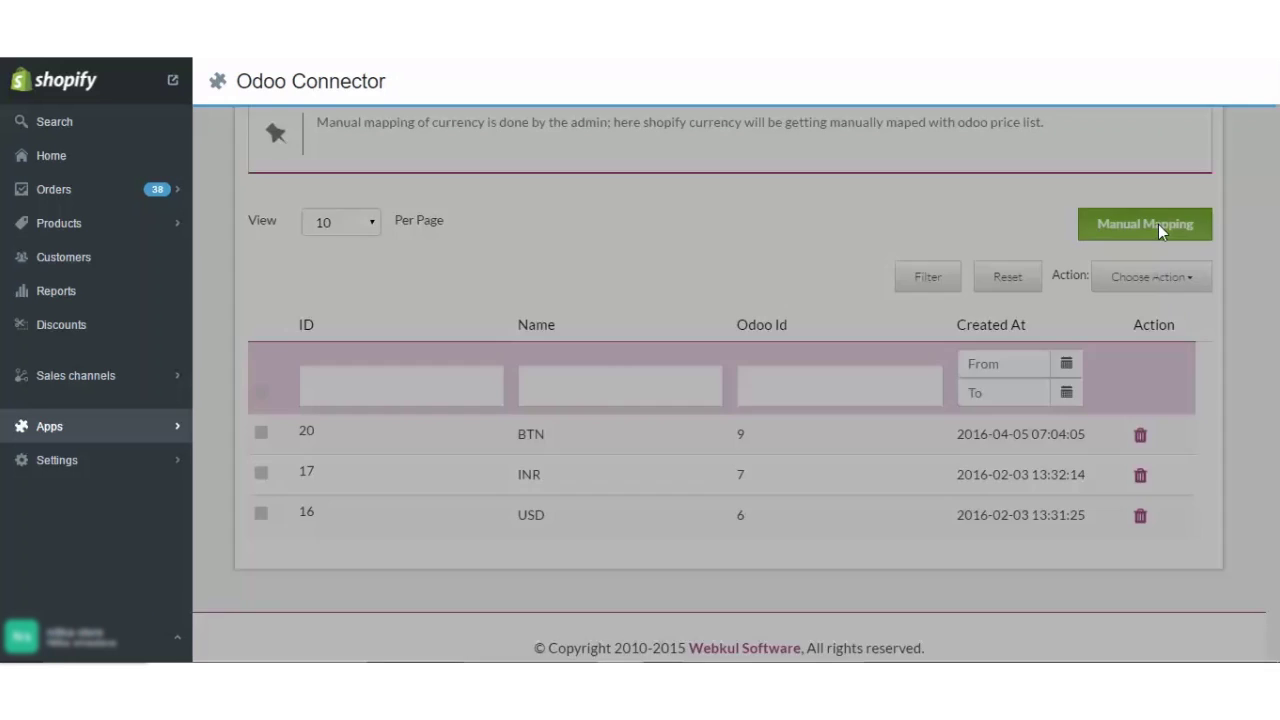
left_click(871, 251)
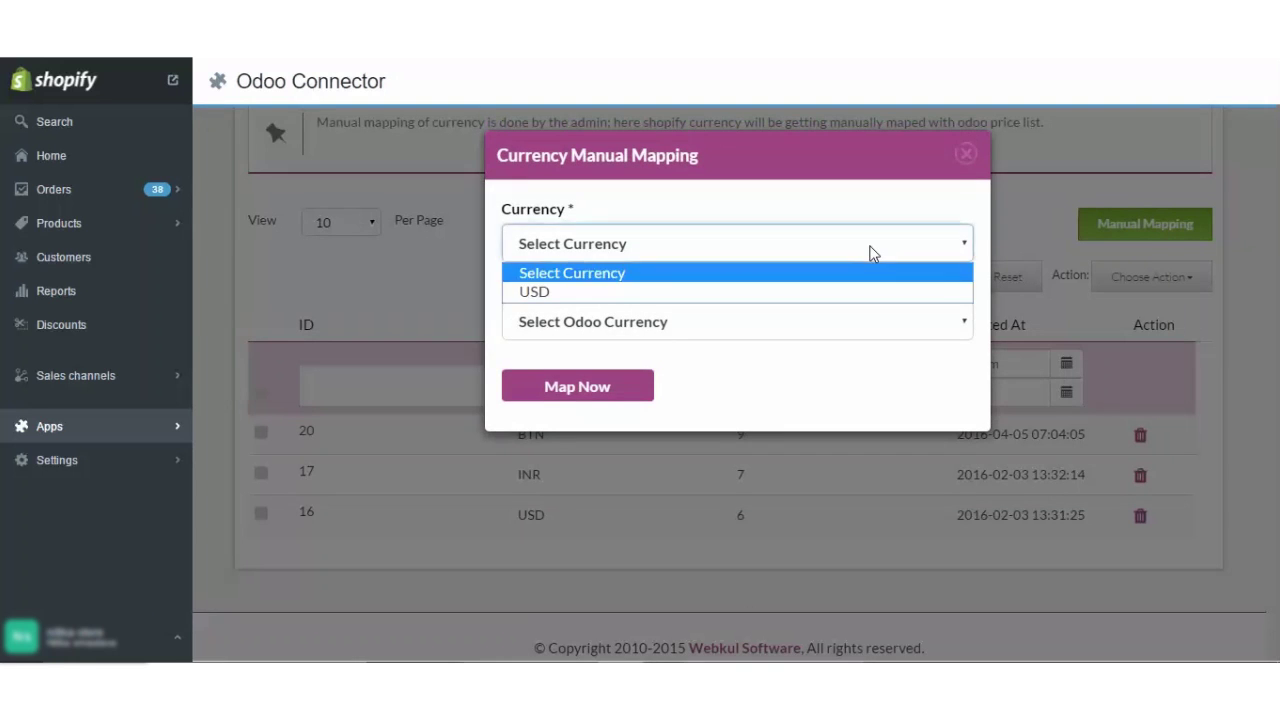
left_click(796, 291)
left_click(735, 322)
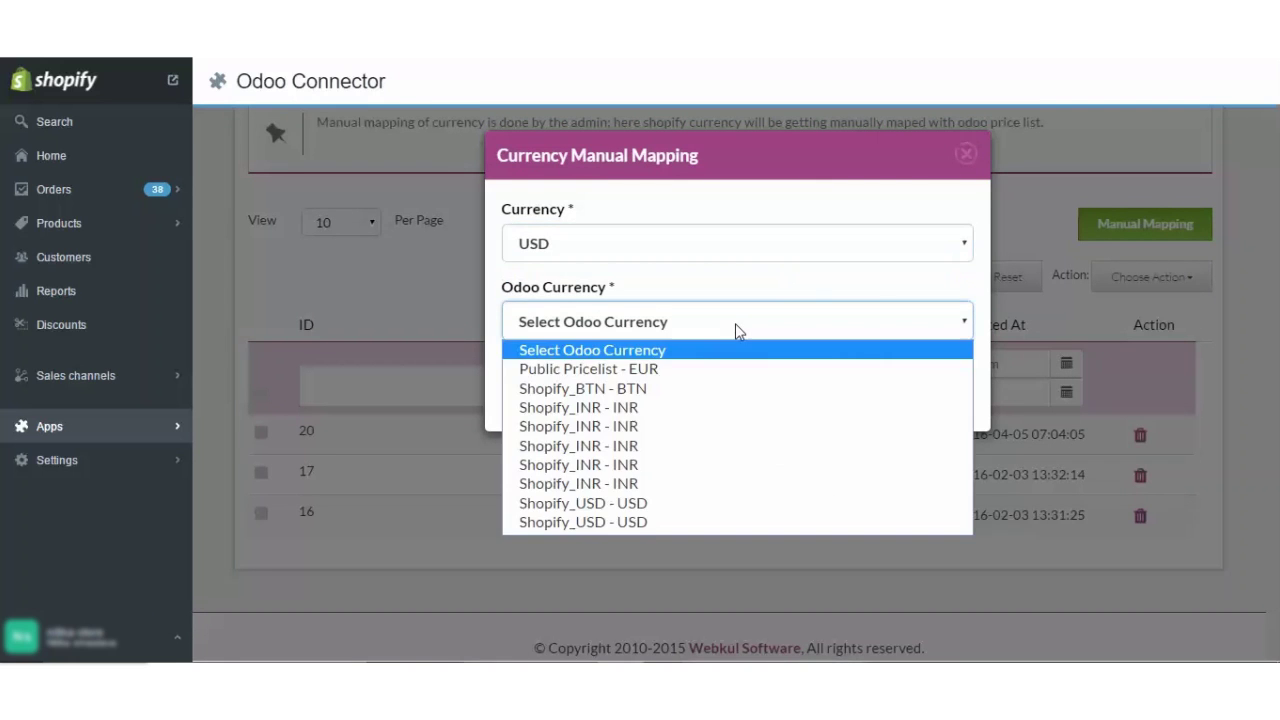
left_click(657, 503)
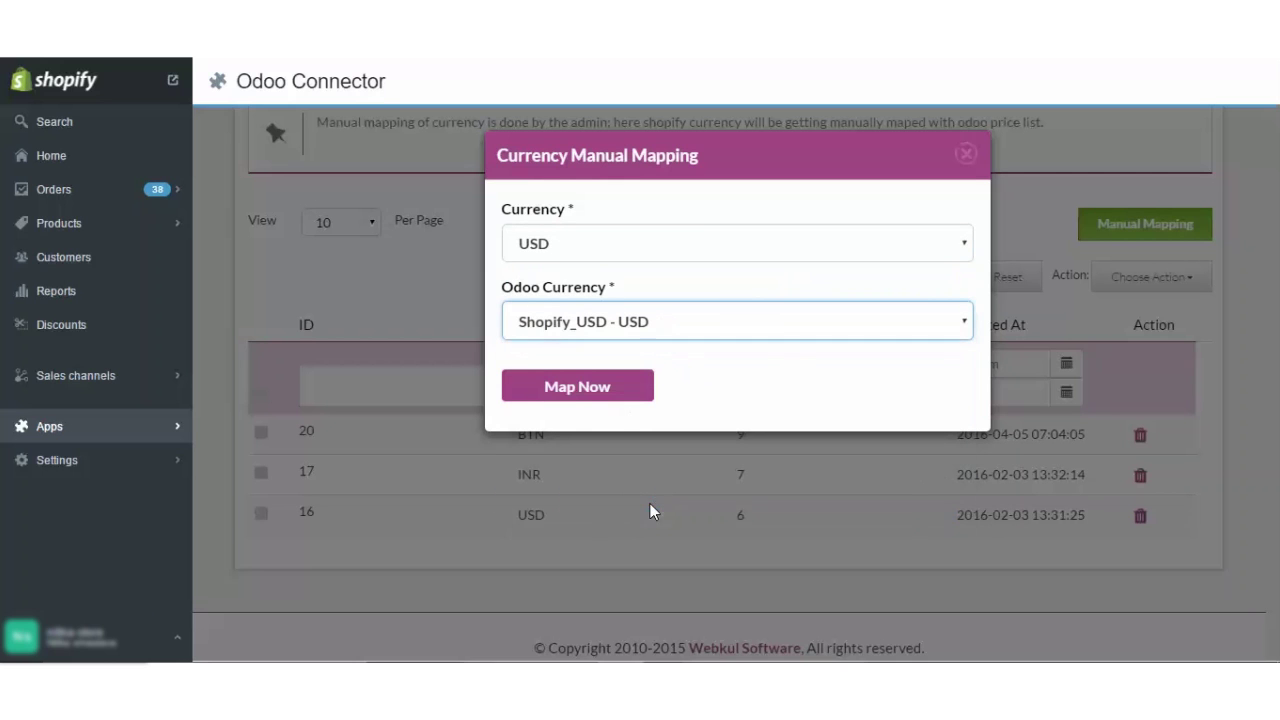
left_click(645, 330)
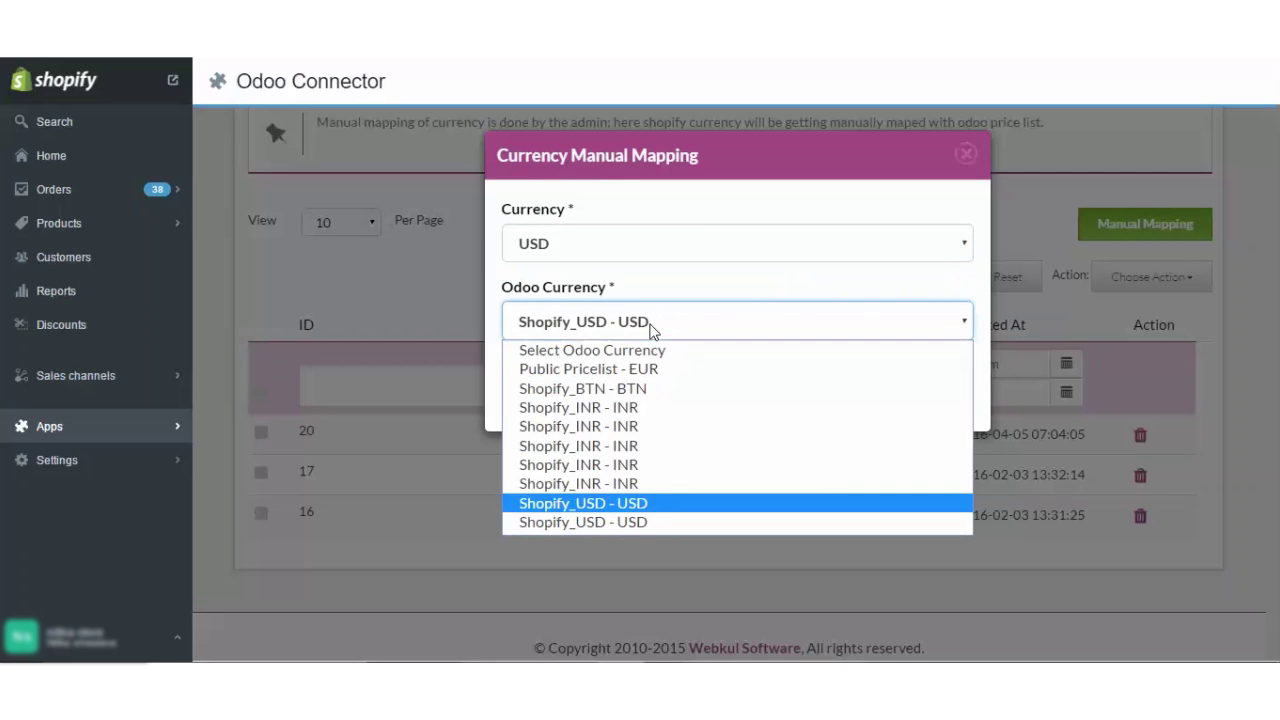
left_click(600, 465)
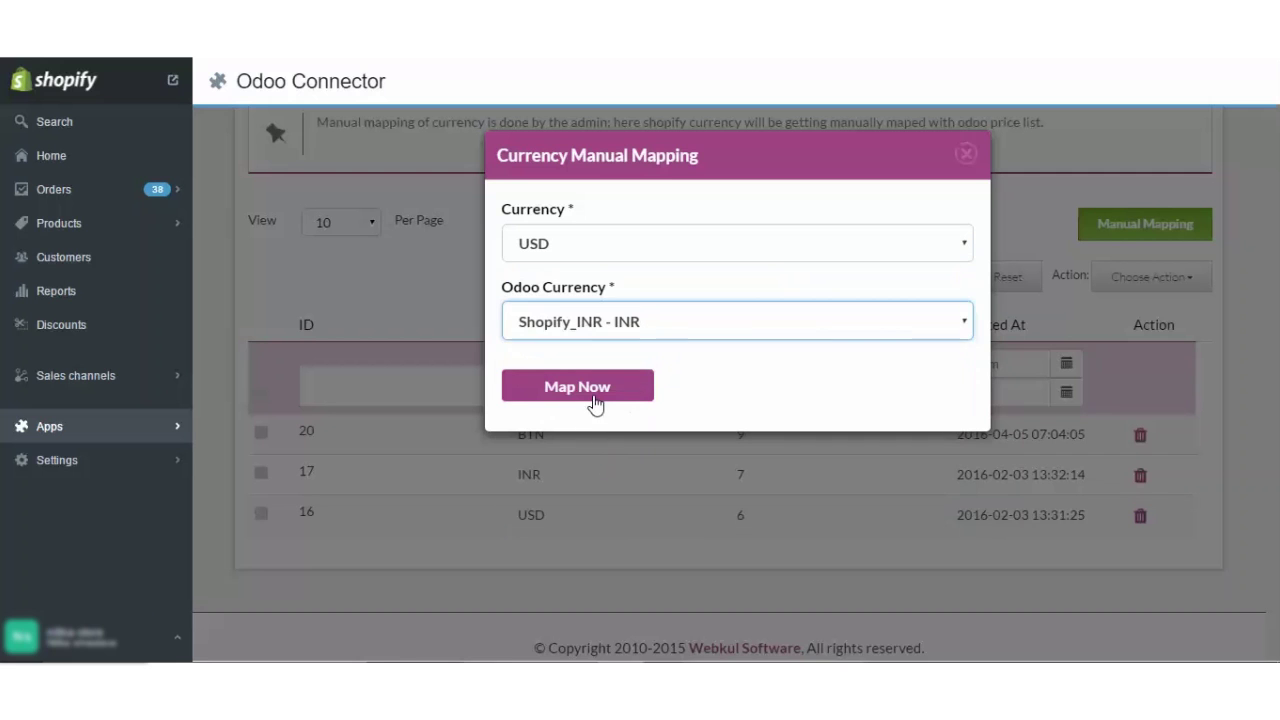
left_click(595, 403)
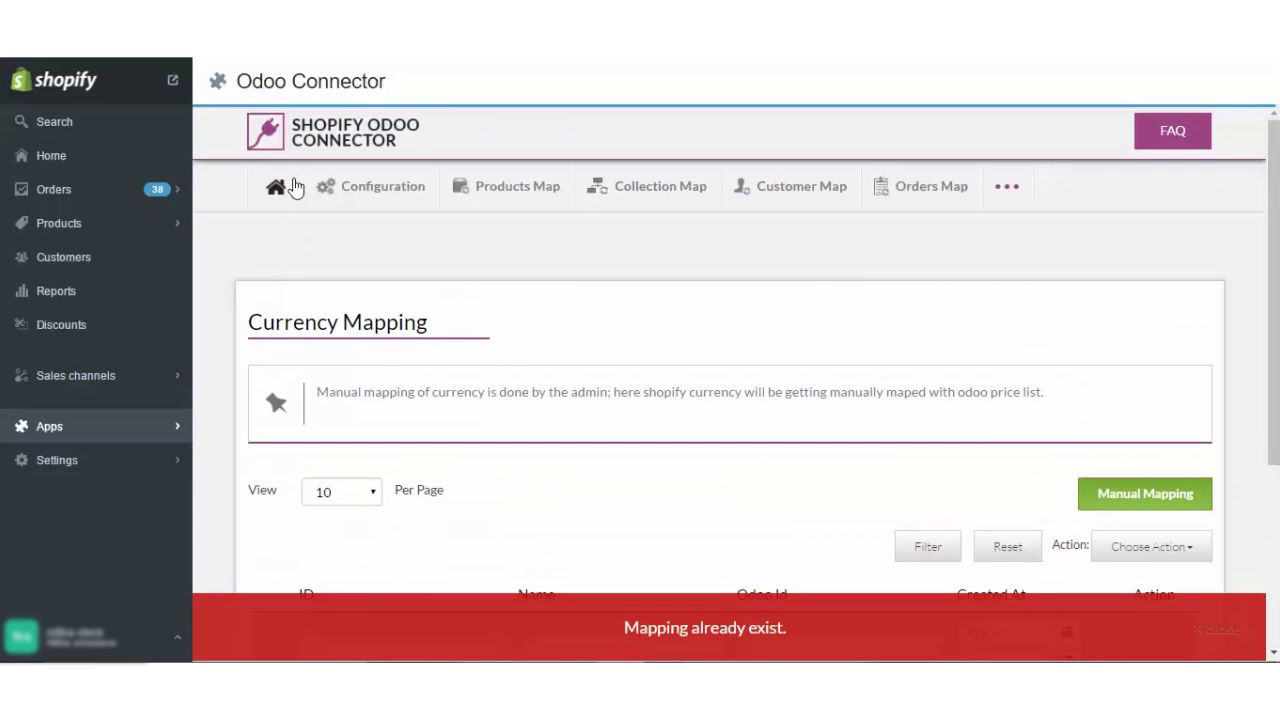
Step: Go back to the connector's Home page and scroll to the Configuration and sync tiles
left_click(278, 189)
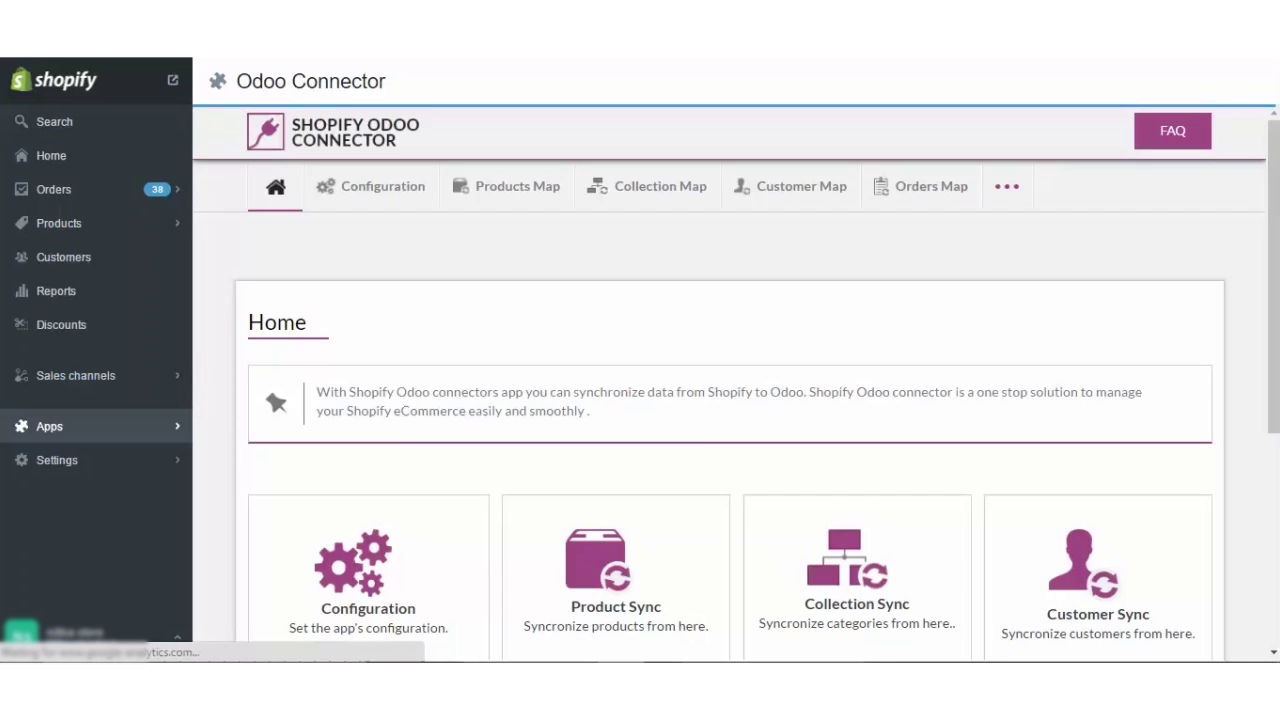
scroll(1249, 223, "down", 4)
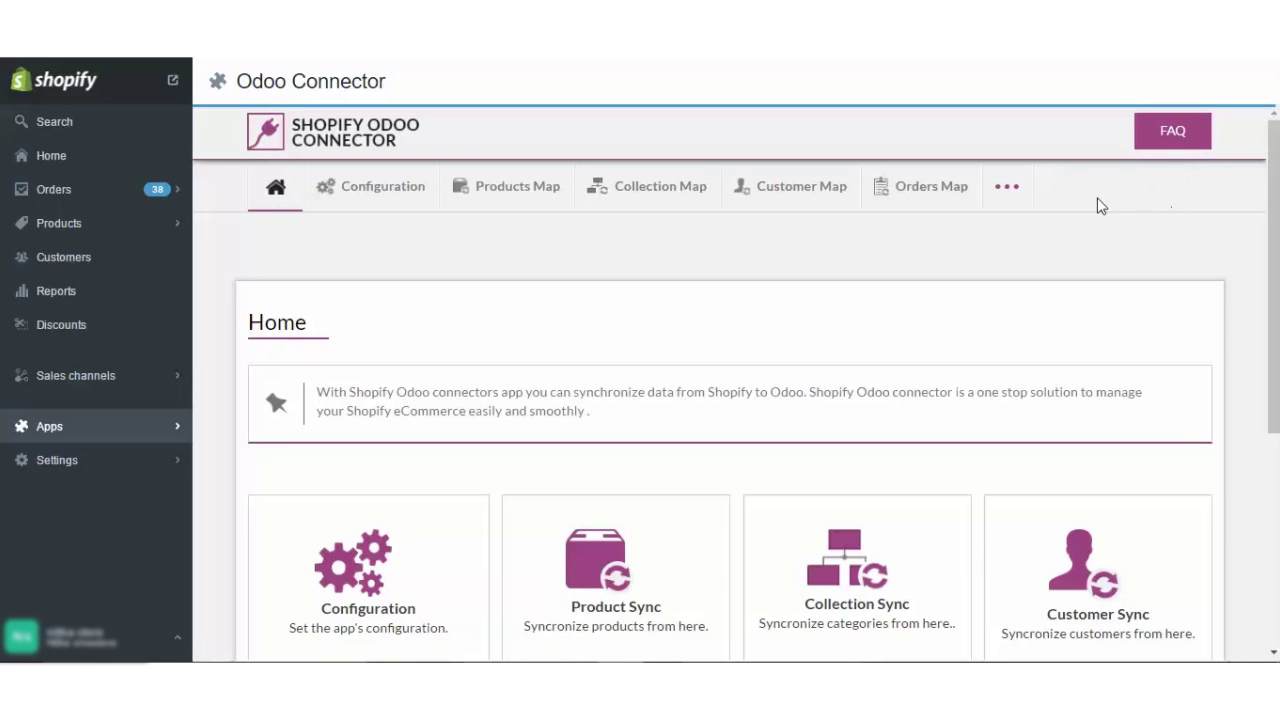
scroll(1256, 204, "down", 3)
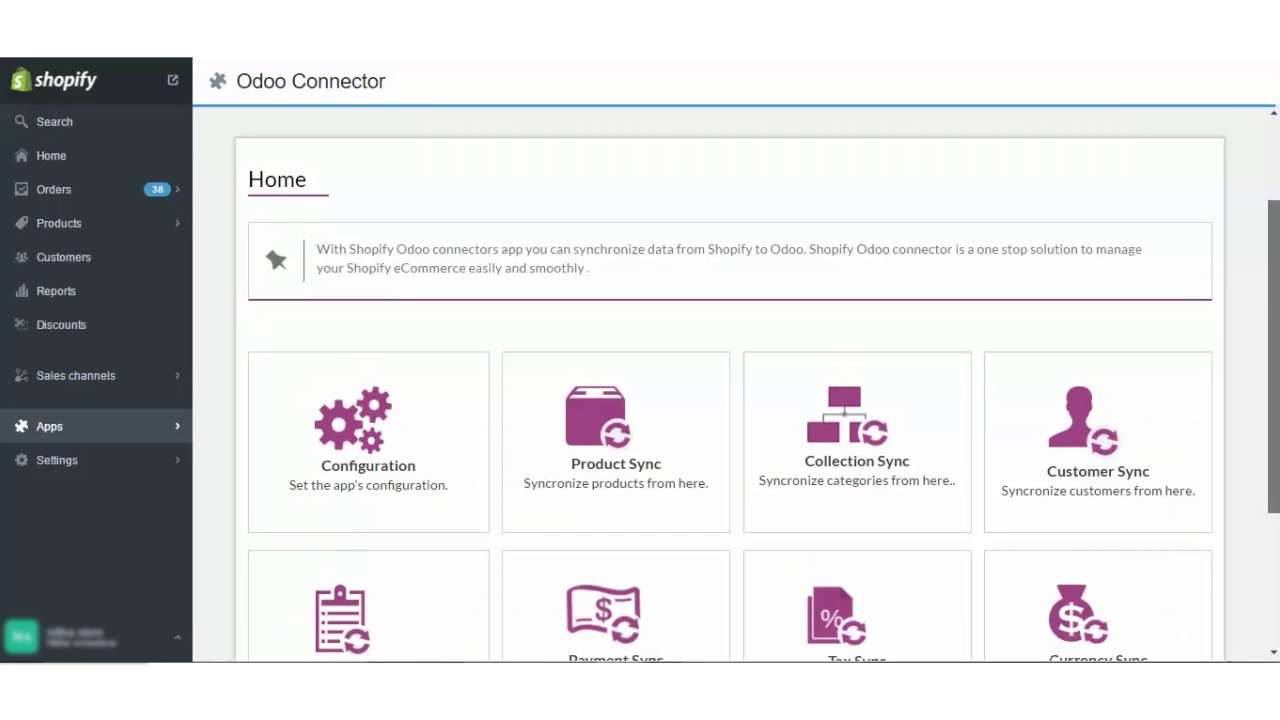